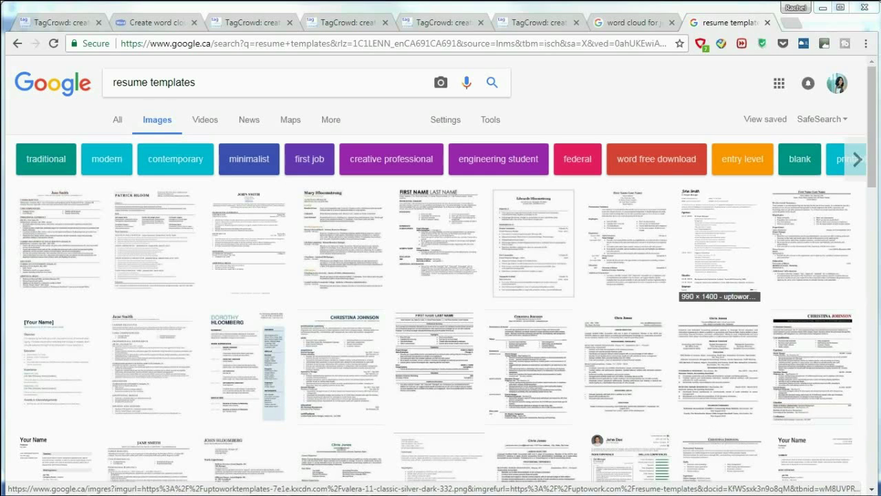
Scroll up and down through the resume template image results.
{"action": "scroll", "coordinate": [720, 241], "scroll_direction": "down", "scroll_amount": 2}
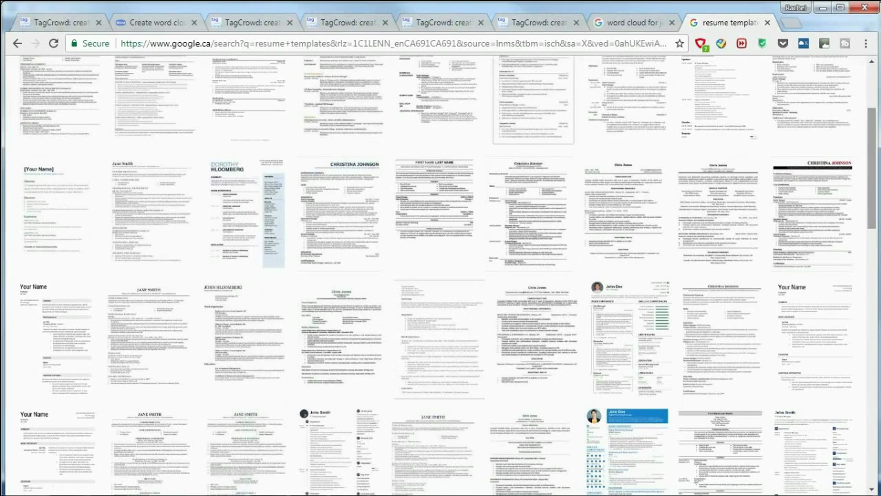
{"action": "scroll", "coordinate": [719, 241], "scroll_direction": "down", "scroll_amount": 8}
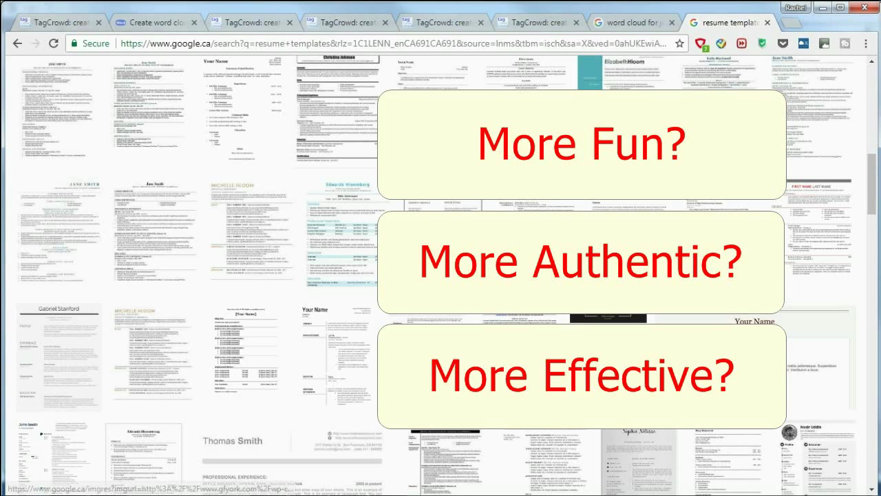
{"action": "scroll", "coordinate": [440, 275], "scroll_direction": "up", "scroll_amount": 5}
{"action": "scroll", "coordinate": [440, 275], "scroll_direction": "up", "scroll_amount": 5}
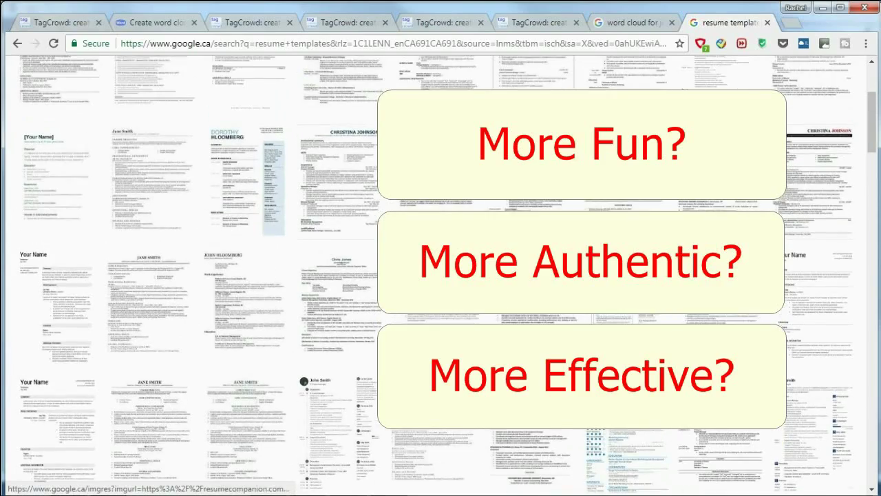
{"action": "scroll", "coordinate": [441, 275], "scroll_direction": "down", "scroll_amount": 5}
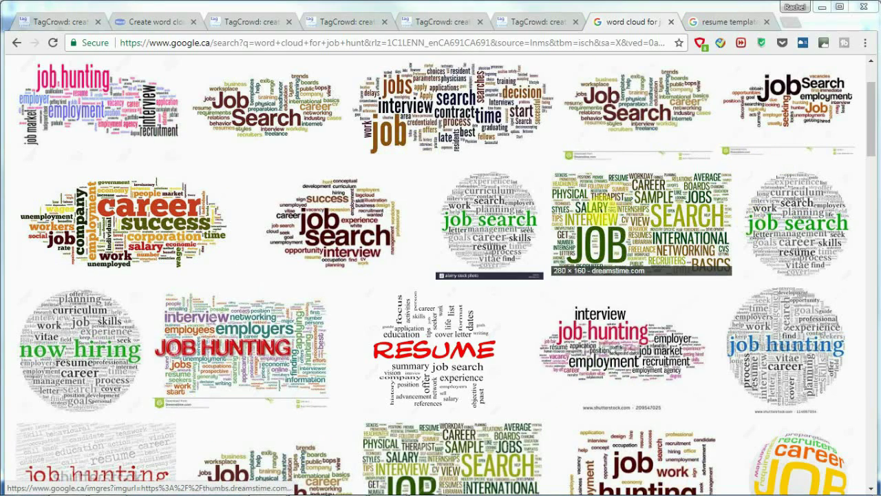
Scroll through the job-hunting word clouds such as 'career success', 'RESUME' and 'now hiring'.
{"action": "scroll", "coordinate": [606, 260], "scroll_direction": "down", "scroll_amount": 1}
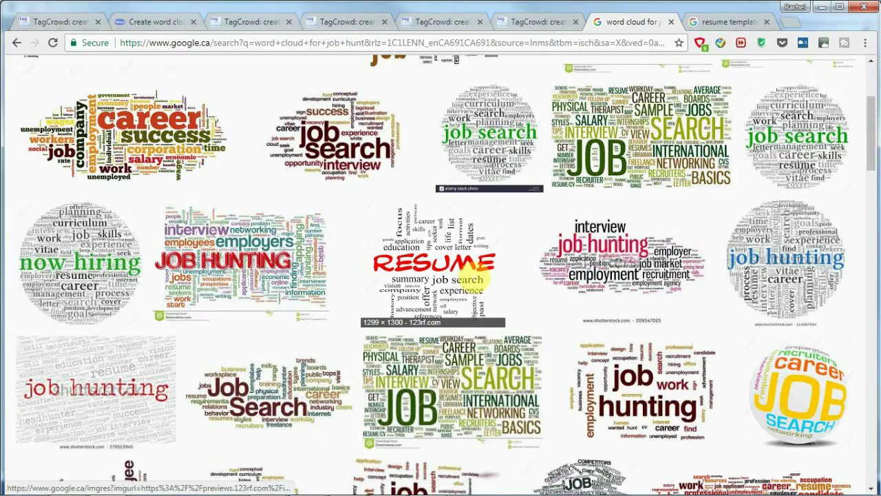
{"action": "scroll", "coordinate": [596, 262], "scroll_direction": "up", "scroll_amount": 2}
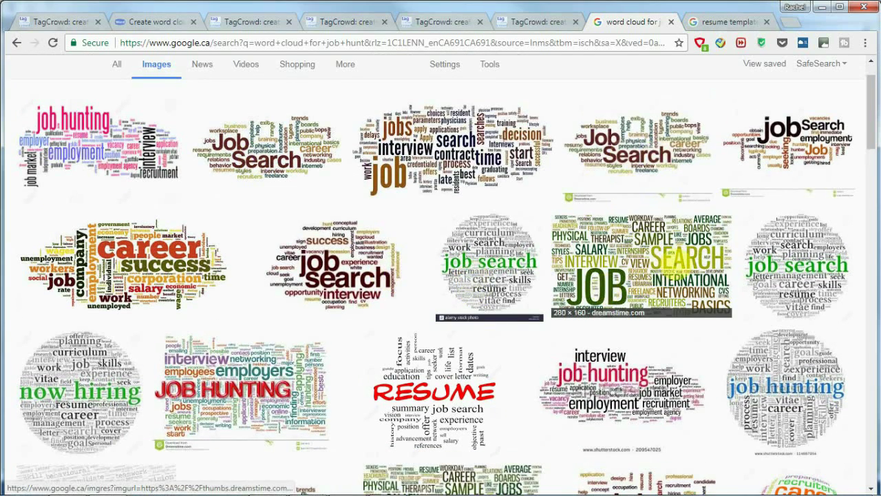
{"action": "scroll", "coordinate": [661, 261], "scroll_direction": "down", "scroll_amount": 1}
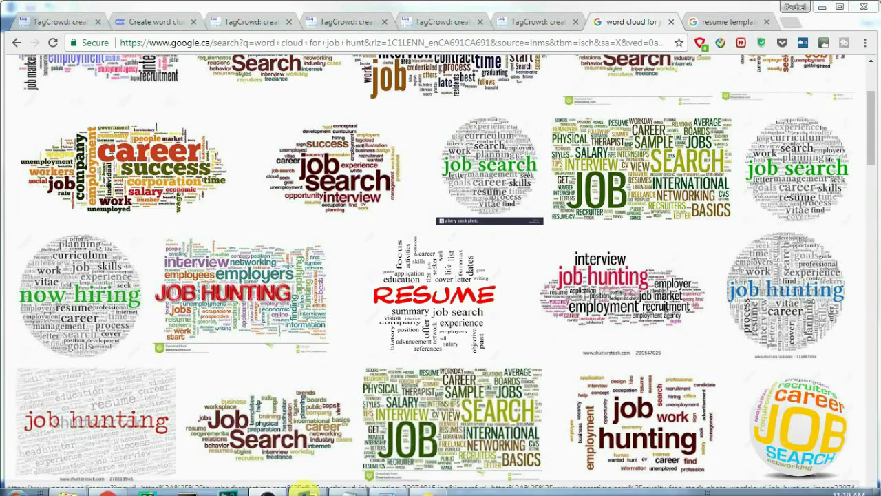
Bring up the two-page résumé in Word, then return to Chrome's job-hunt word cloud images.
{"action": "mouse_move", "coordinate": [305, 484]}
{"action": "left_click", "coordinate": [306, 409]}
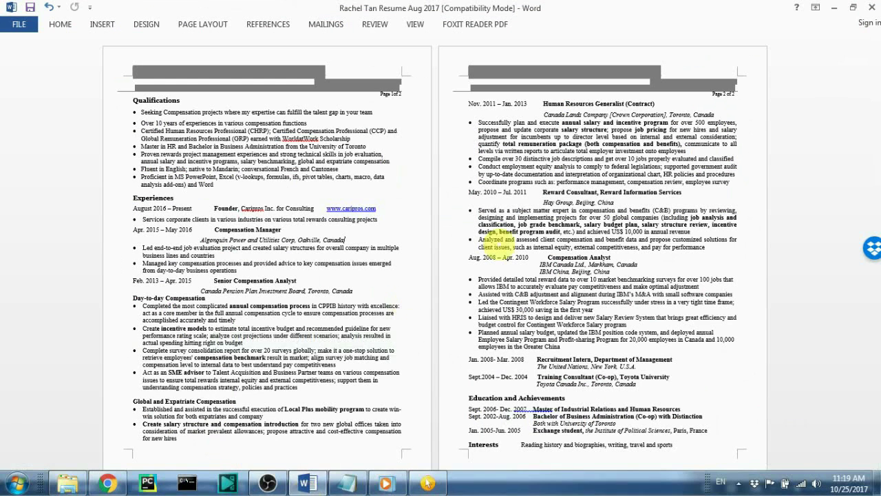
{"action": "left_click", "coordinate": [313, 305]}
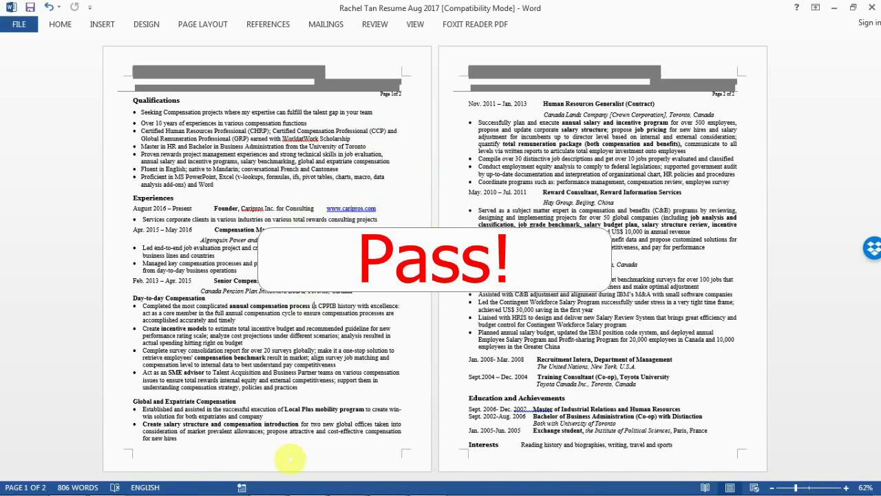
{"action": "mouse_move", "coordinate": [303, 484]}
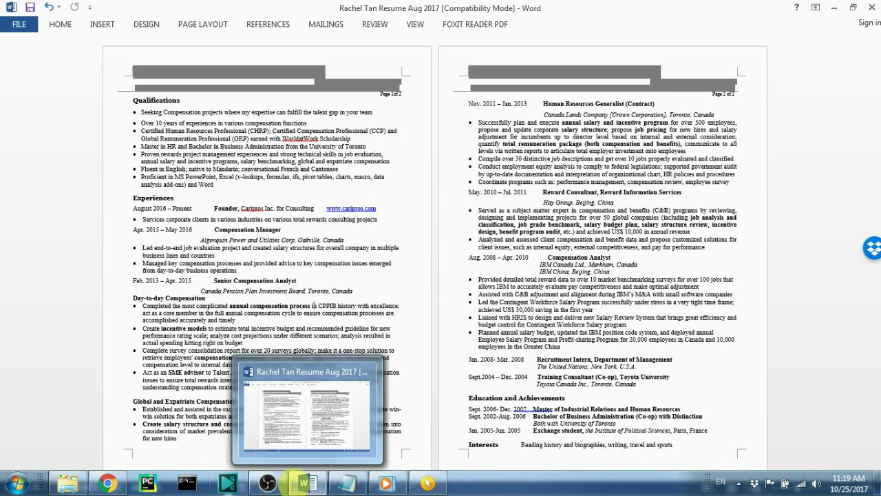
{"action": "left_click", "coordinate": [108, 484]}
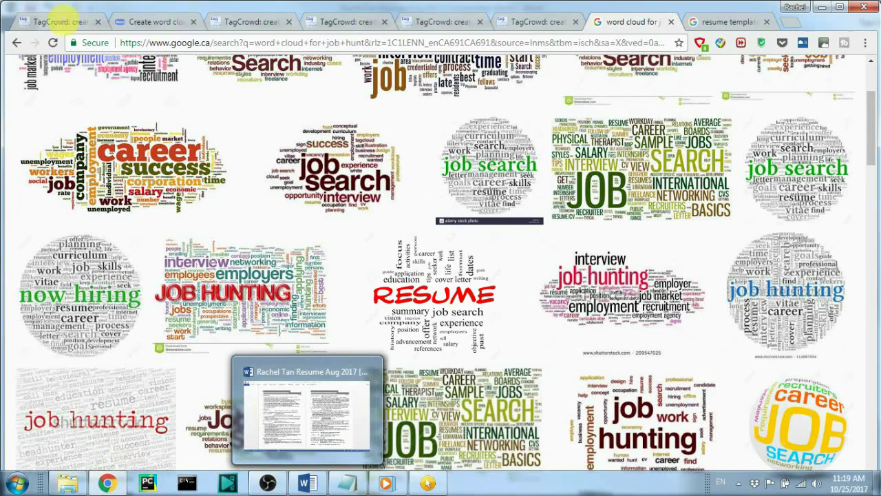
Copy the full résumé text from Word into TagCrowd's text-to-visualize box.
{"action": "left_click", "coordinate": [60, 21]}
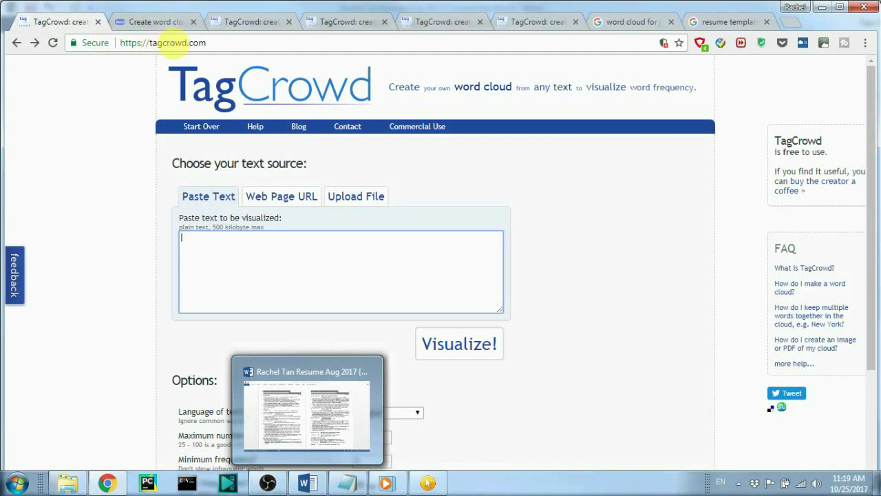
{"action": "left_click", "coordinate": [252, 239]}
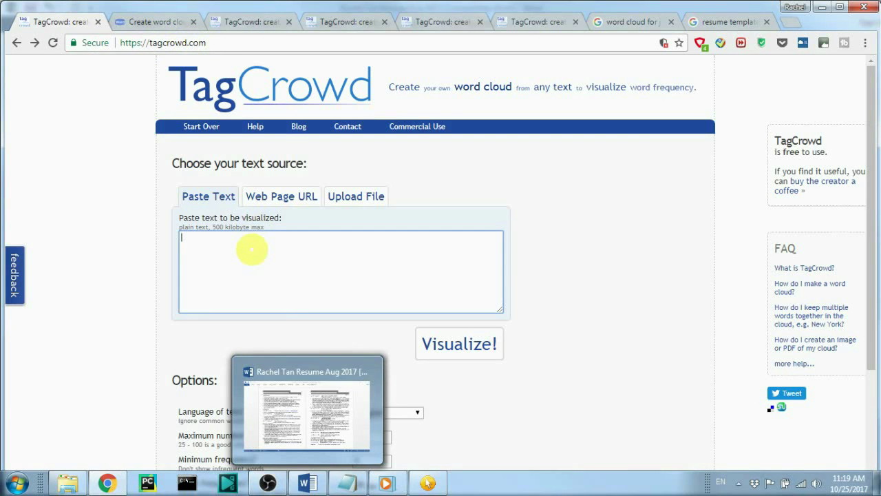
{"action": "key", "text": "alt+Tab"}
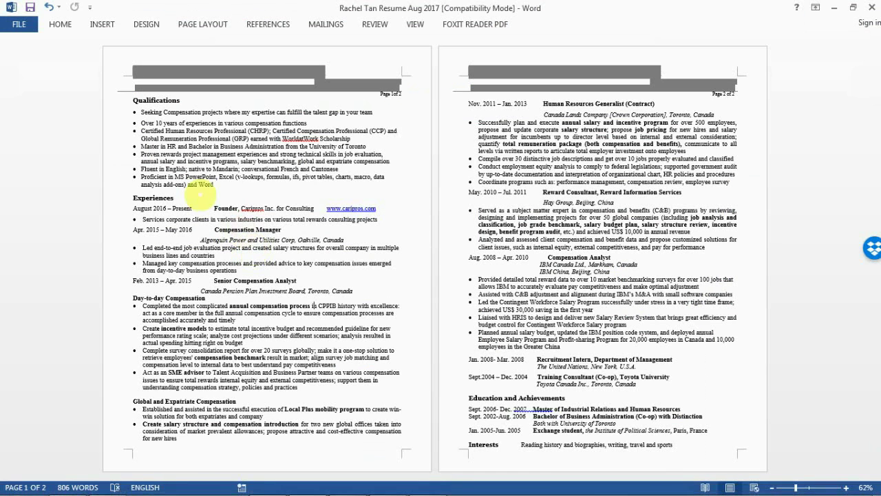
{"action": "key", "text": "ctrl+a"}
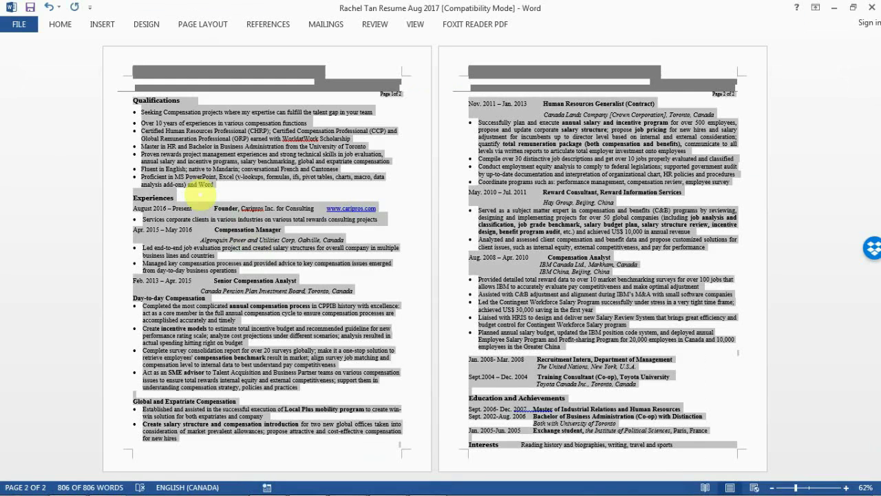
{"action": "key", "text": "alt+Tab"}
{"action": "left_click", "coordinate": [216, 240]}
{"action": "key", "text": "ctrl+v"}
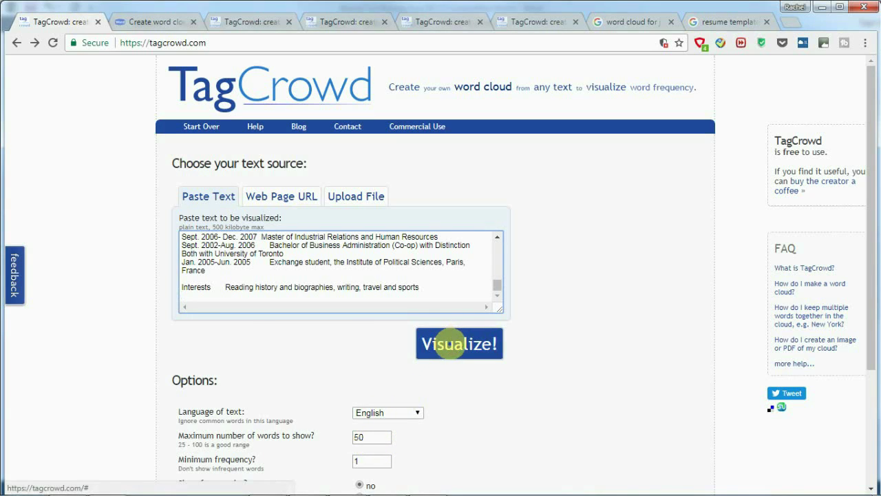
Visualize the résumé in TagCrowd, compare WordItOut's compensation-and-salary cloud, then return to TagCrowd.
{"action": "left_click", "coordinate": [453, 342]}
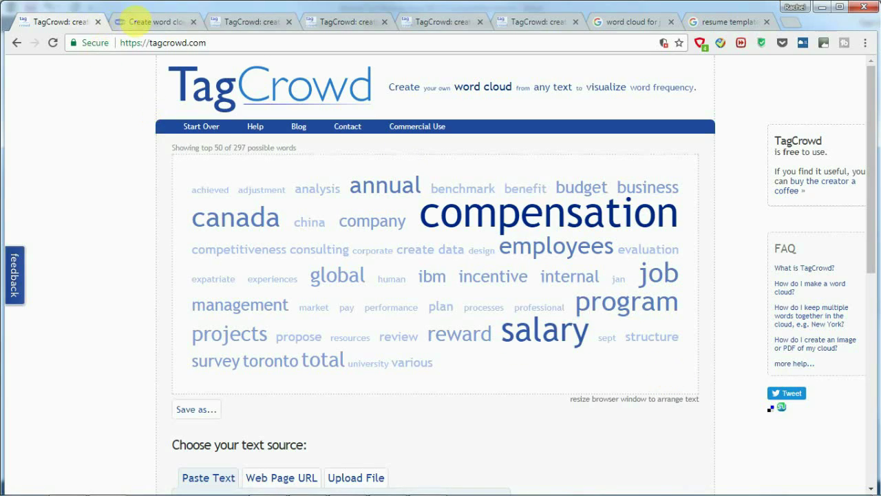
{"action": "left_click", "coordinate": [130, 21]}
{"action": "left_click_drag", "start_coordinate": [128, 43], "coordinate": [283, 43]}
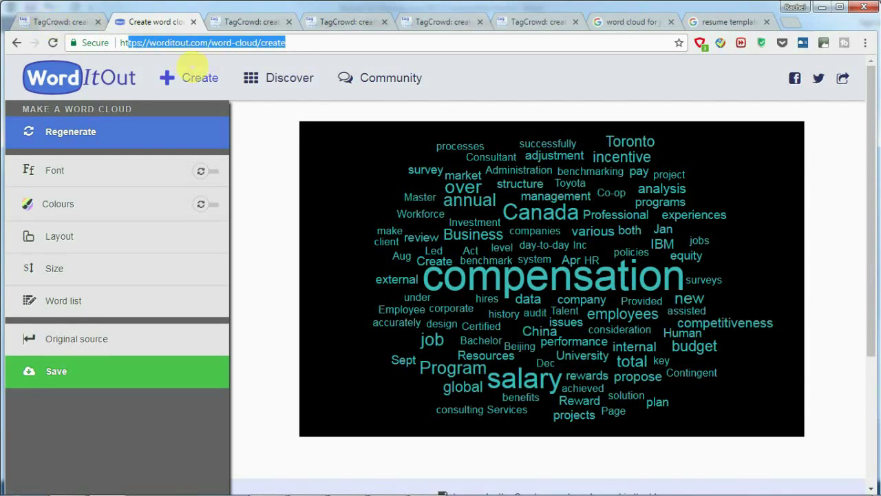
{"action": "key", "text": "ctrl+shift+Tab"}
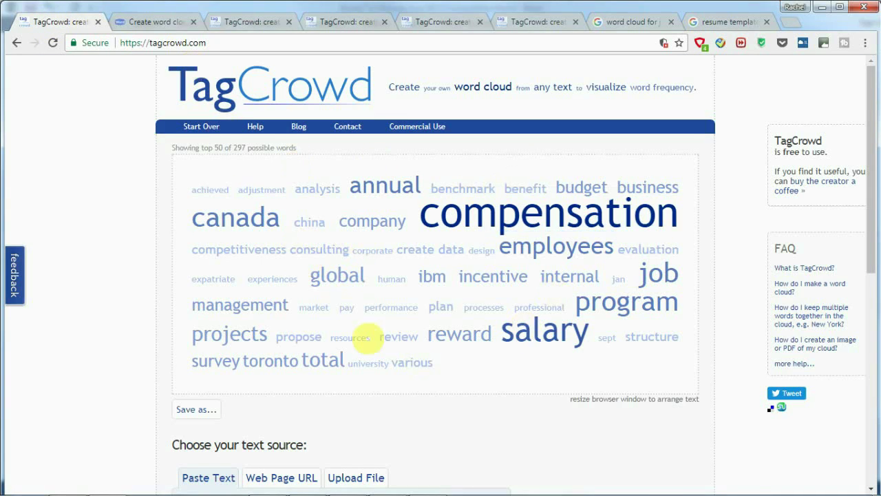
Highlight the résumé cloud keywords 'compensation', 'reward', 'plan' and 'salary'.
{"action": "double_click", "coordinate": [441, 232]}
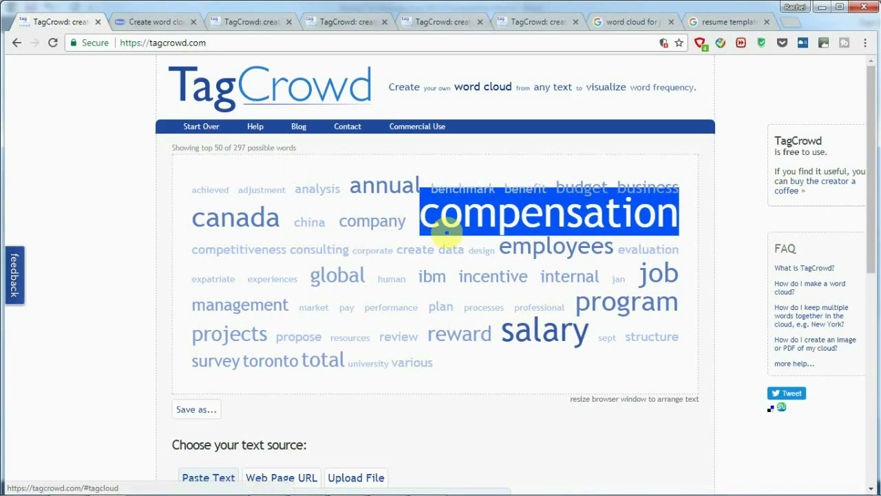
{"action": "left_click", "coordinate": [483, 363]}
{"action": "double_click", "coordinate": [486, 364]}
{"action": "double_click", "coordinate": [448, 307]}
{"action": "double_click", "coordinate": [459, 228]}
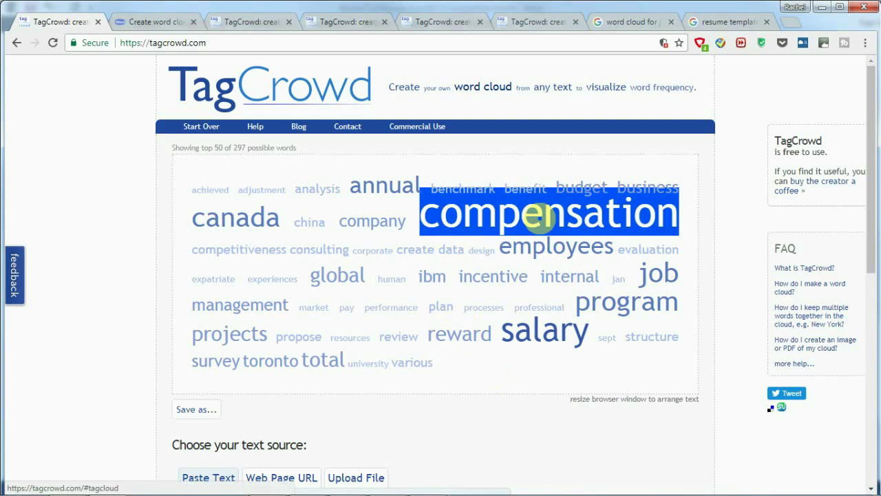
{"action": "left_click", "coordinate": [540, 347]}
{"action": "double_click", "coordinate": [529, 342]}
{"action": "double_click", "coordinate": [520, 219]}
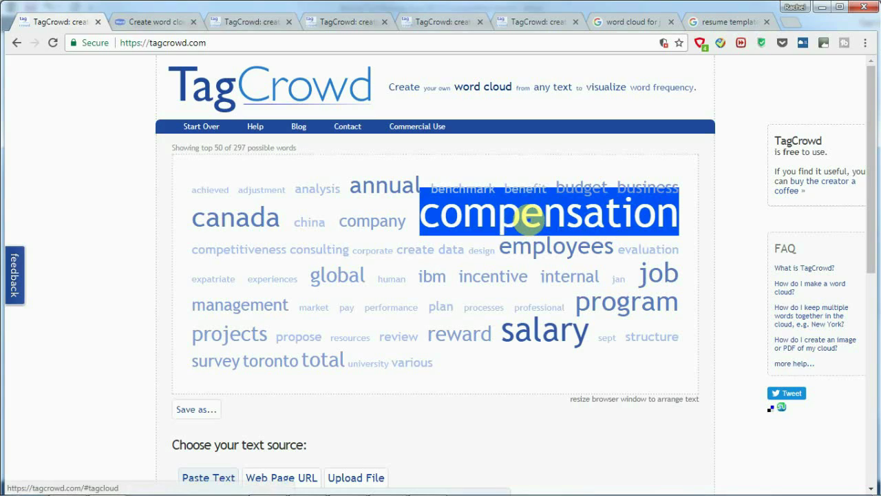
Highlight further keywords 'salary', 'incentive', 'reward', 'internal', 'job', 'global' and 'processes'.
{"action": "double_click", "coordinate": [518, 323]}
{"action": "left_click", "coordinate": [518, 324]}
{"action": "double_click", "coordinate": [518, 323]}
{"action": "double_click", "coordinate": [491, 275]}
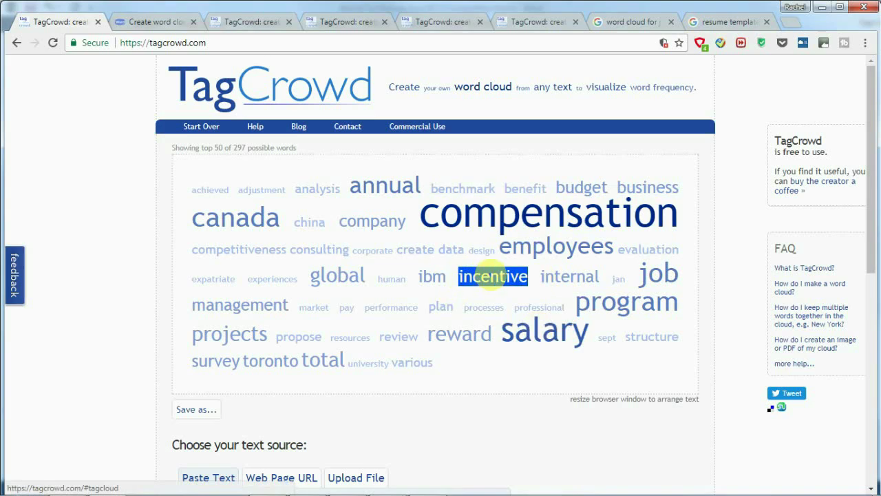
{"action": "left_click", "coordinate": [492, 279]}
{"action": "double_click", "coordinate": [473, 334]}
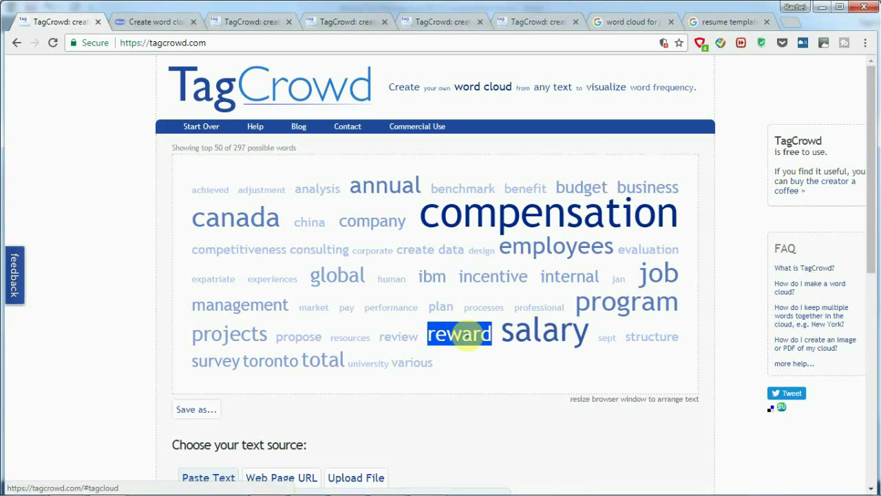
{"action": "double_click", "coordinate": [571, 276]}
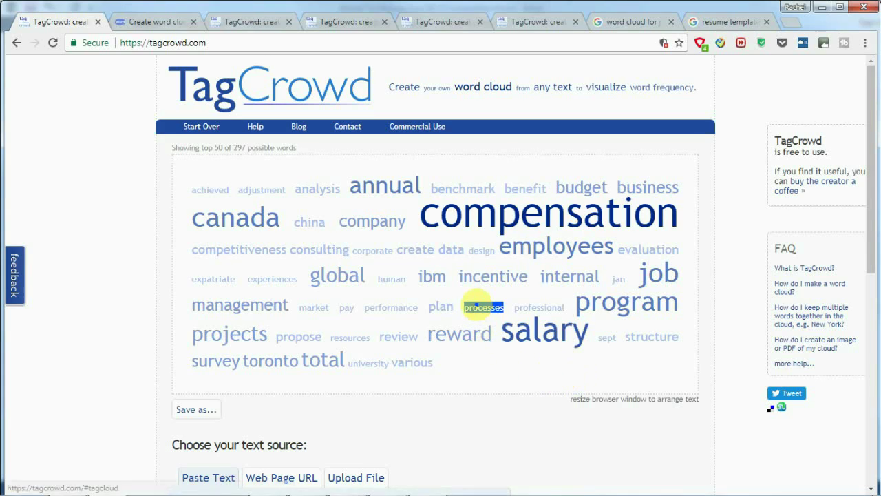
{"action": "double_click", "coordinate": [659, 274]}
{"action": "double_click", "coordinate": [311, 279]}
{"action": "double_click", "coordinate": [486, 307]}
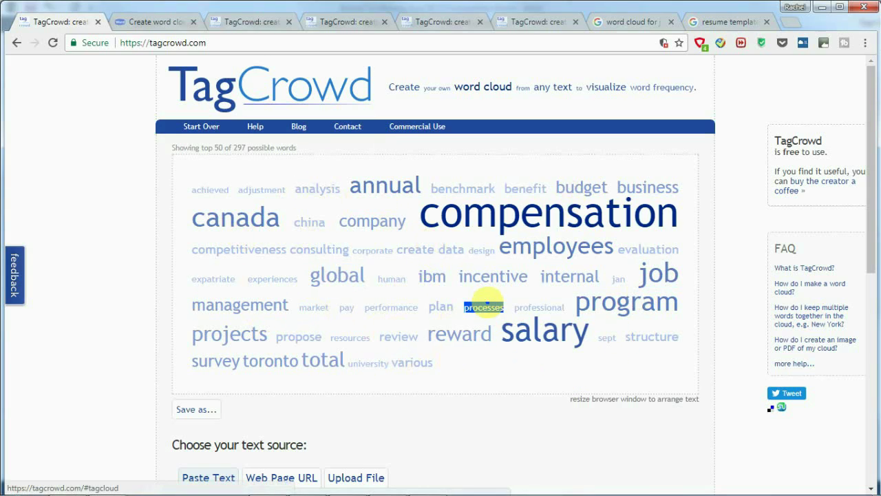
{"action": "left_click", "coordinate": [508, 359]}
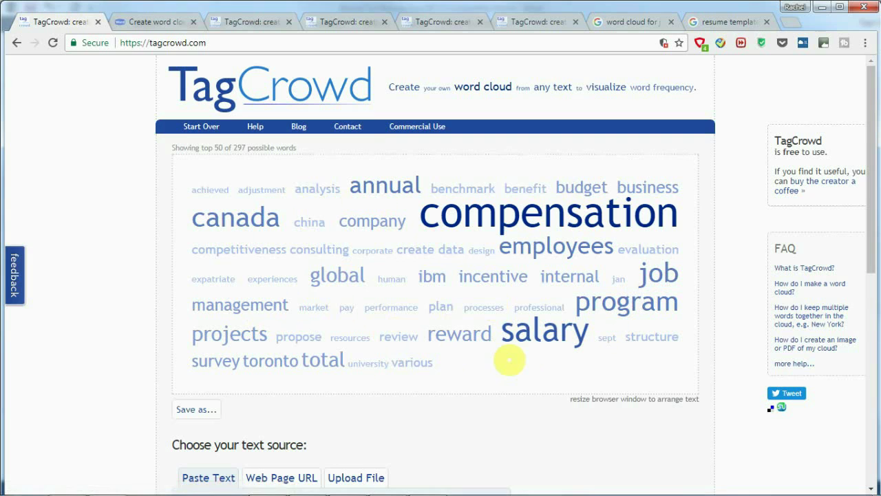
Glance at the Word résumé, then return to its TagCrowd cloud led by compensation and salary.
{"action": "mouse_move", "coordinate": [307, 482]}
{"action": "left_click", "coordinate": [306, 380]}
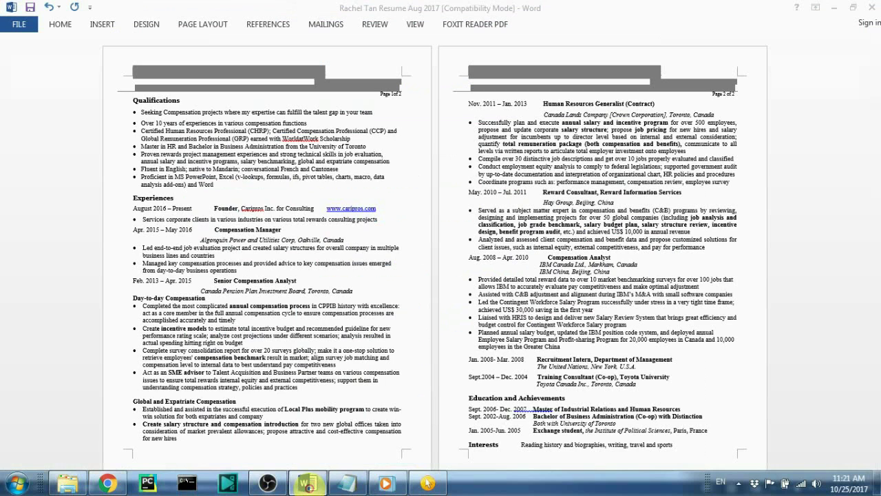
{"action": "mouse_move", "coordinate": [261, 484]}
{"action": "left_click", "coordinate": [106, 484]}
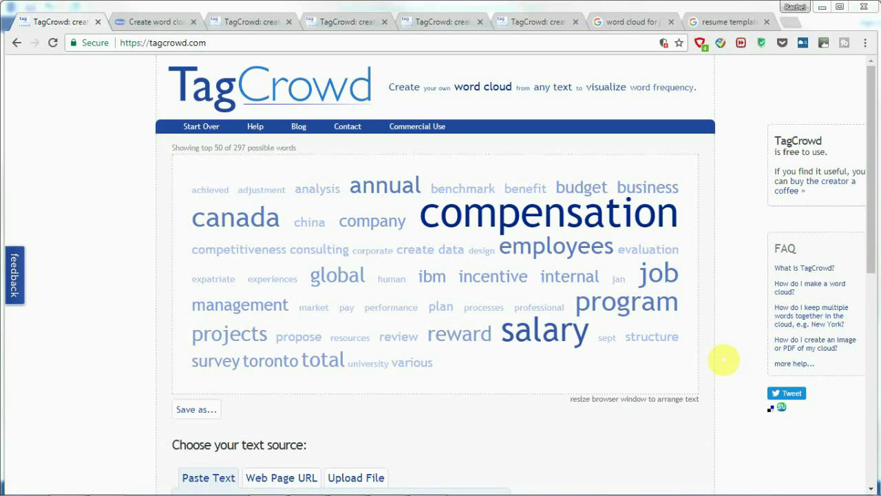
Highlight 'compensation', then switch to the first candidate's cloud of 186 words led by international.
{"action": "double_click", "coordinate": [548, 213]}
{"action": "left_click", "coordinate": [303, 317]}
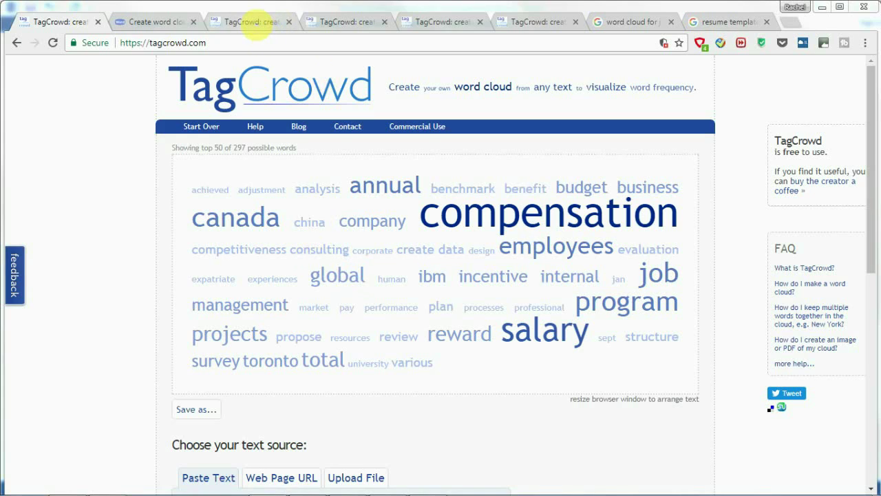
{"action": "left_click", "coordinate": [251, 21]}
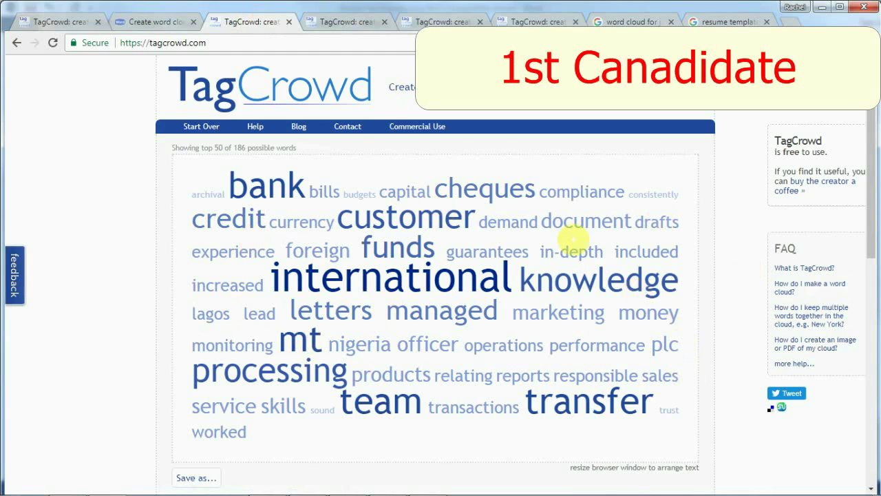
{"action": "double_click", "coordinate": [453, 195]}
{"action": "double_click", "coordinate": [232, 345]}
{"action": "left_click", "coordinate": [275, 396]}
{"action": "double_click", "coordinate": [571, 404]}
{"action": "left_click", "coordinate": [482, 372]}
{"action": "double_click", "coordinate": [393, 285]}
{"action": "double_click", "coordinate": [571, 282]}
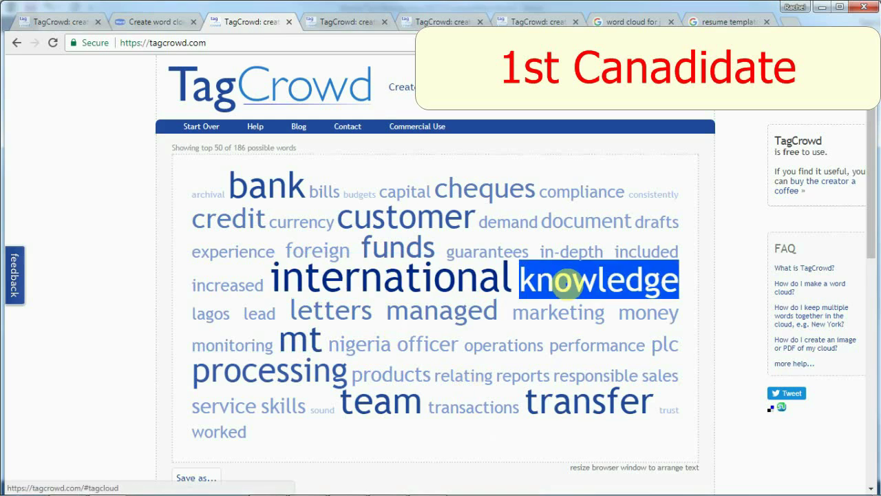
{"action": "double_click", "coordinate": [470, 282]}
{"action": "left_click", "coordinate": [470, 282]}
{"action": "double_click", "coordinate": [559, 285]}
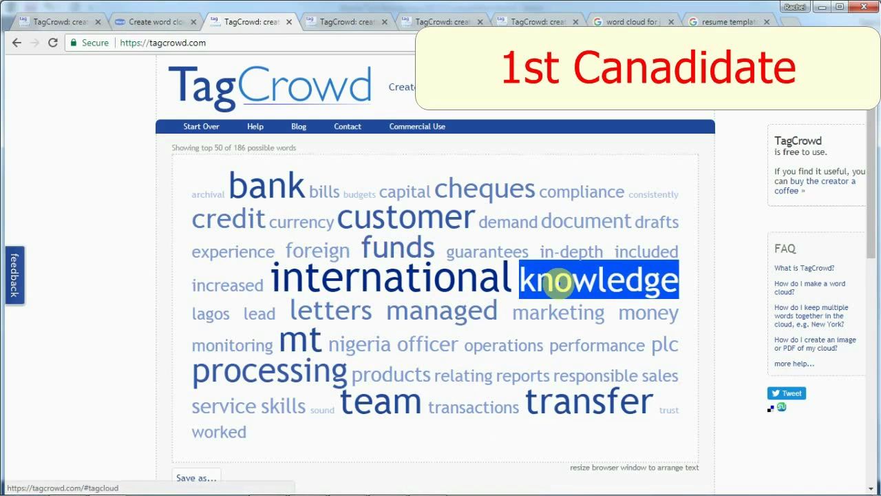
{"action": "left_click", "coordinate": [507, 285]}
{"action": "double_click", "coordinate": [422, 281]}
{"action": "double_click", "coordinate": [385, 238]}
{"action": "double_click", "coordinate": [256, 187]}
{"action": "double_click", "coordinate": [324, 191]}
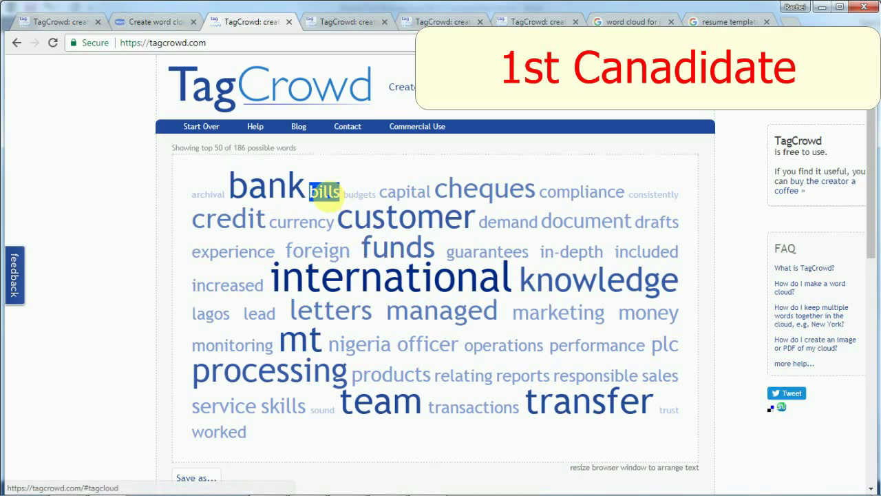
{"action": "double_click", "coordinate": [404, 192]}
{"action": "double_click", "coordinate": [230, 219]}
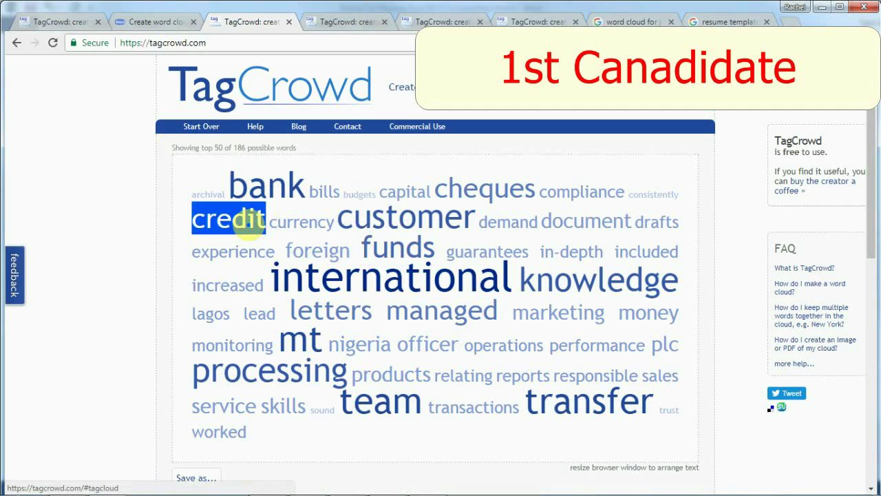
{"action": "double_click", "coordinate": [233, 251]}
{"action": "double_click", "coordinate": [570, 404]}
{"action": "left_click", "coordinate": [606, 401]}
{"action": "double_click", "coordinate": [585, 400]}
{"action": "double_click", "coordinate": [472, 407]}
{"action": "double_click", "coordinate": [391, 375]}
{"action": "left_click", "coordinate": [398, 248]}
{"action": "double_click", "coordinate": [513, 281]}
{"action": "double_click", "coordinate": [442, 311]}
{"action": "double_click", "coordinate": [413, 248]}
{"action": "left_click", "coordinate": [510, 223]}
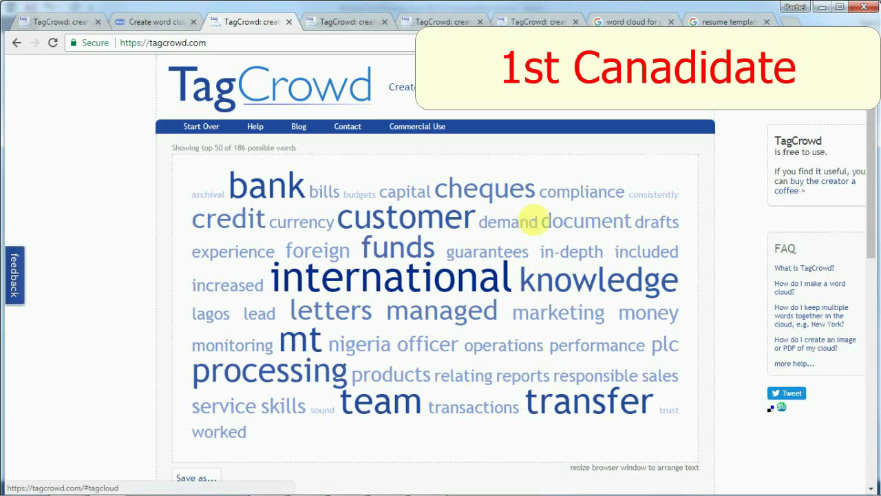
{"action": "double_click", "coordinate": [613, 222]}
{"action": "double_click", "coordinate": [554, 343]}
{"action": "double_click", "coordinate": [559, 397]}
{"action": "double_click", "coordinate": [523, 375]}
{"action": "double_click", "coordinate": [392, 244]}
{"action": "left_click", "coordinate": [383, 344]}
{"action": "double_click", "coordinate": [458, 220]}
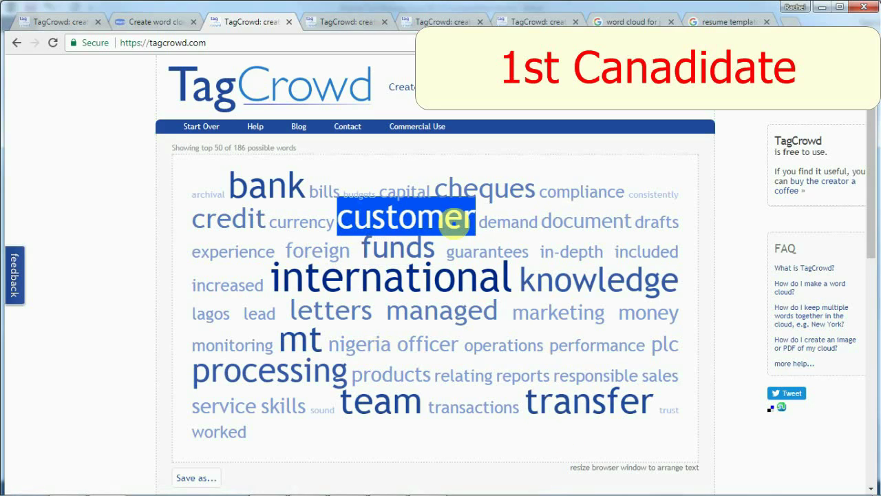
{"action": "double_click", "coordinate": [440, 191]}
{"action": "double_click", "coordinate": [551, 282]}
{"action": "double_click", "coordinate": [275, 372]}
{"action": "double_click", "coordinate": [359, 194]}
{"action": "left_click", "coordinate": [462, 238]}
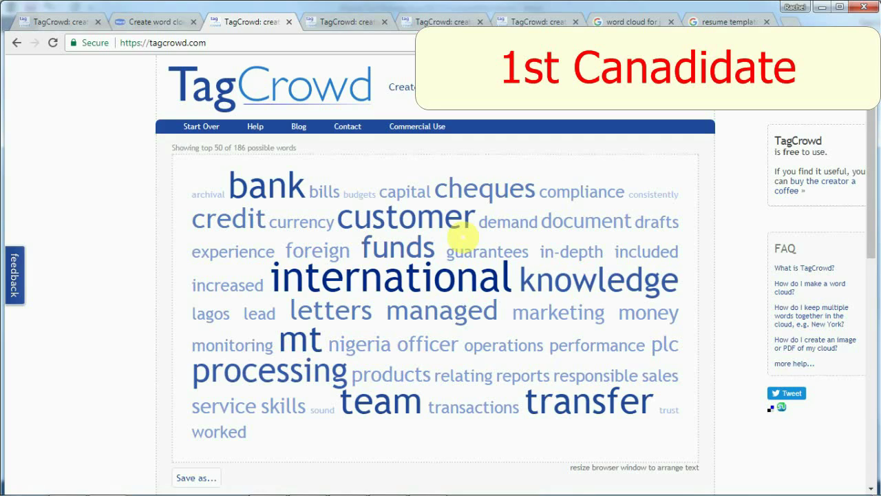
{"action": "double_click", "coordinate": [313, 312]}
{"action": "double_click", "coordinate": [460, 252]}
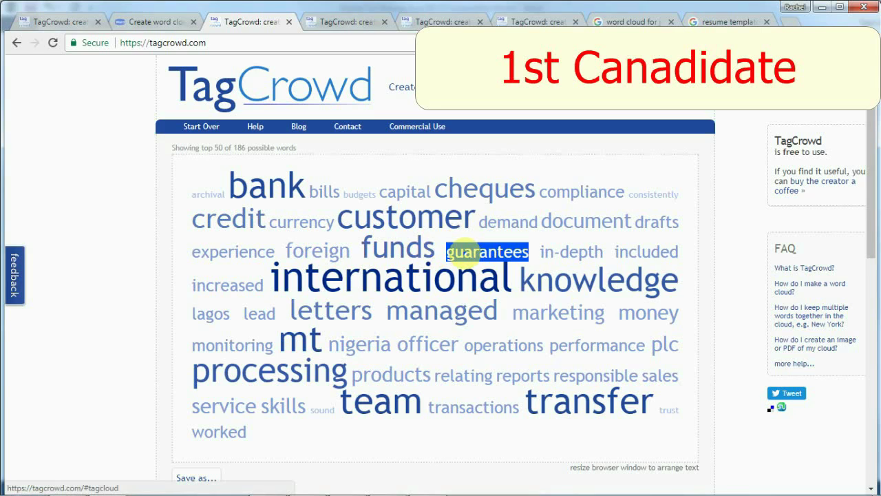
{"action": "double_click", "coordinate": [550, 250]}
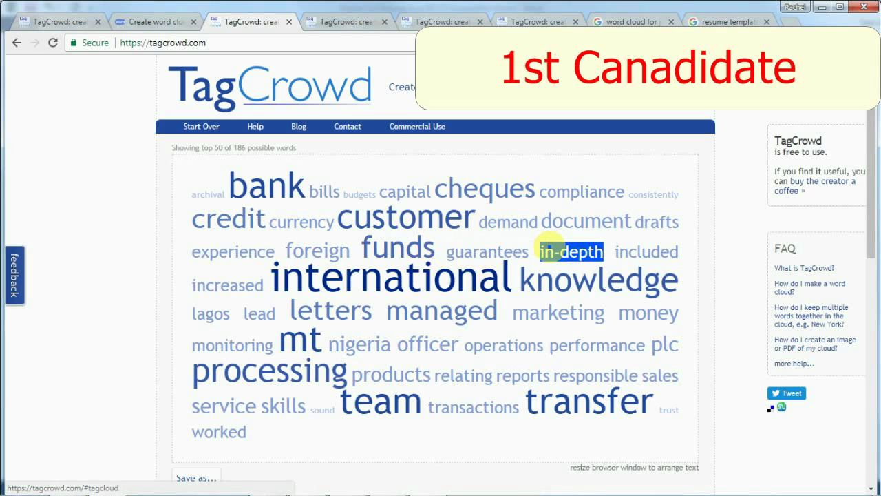
{"action": "double_click", "coordinate": [557, 222]}
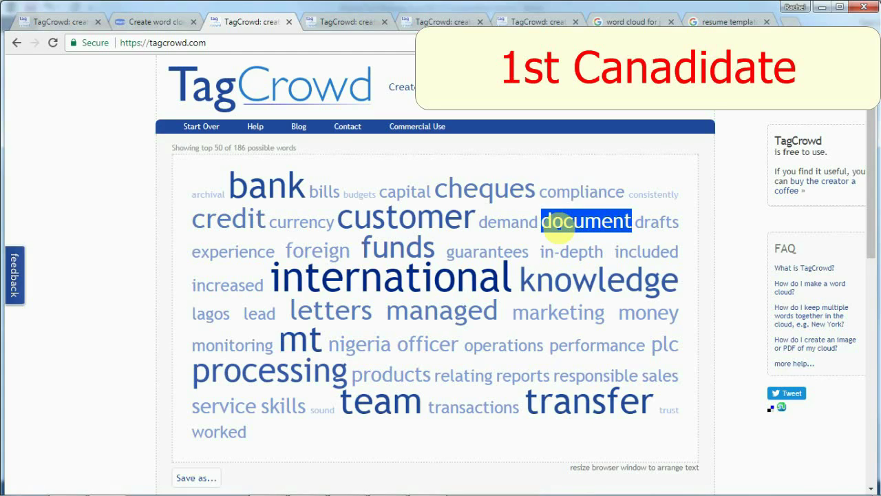
{"action": "left_click", "coordinate": [596, 219]}
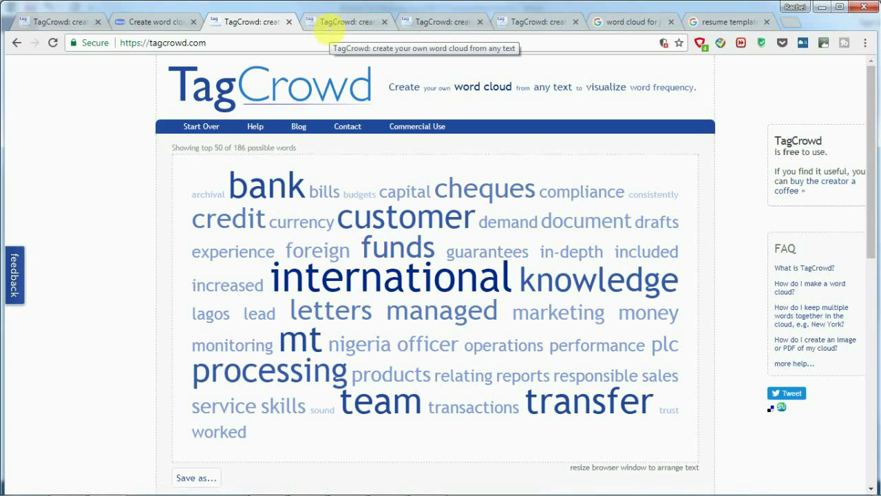
Switch to the second candidate's cloud and highlight 'economics' and 'compensation'.
{"action": "left_click", "coordinate": [335, 22]}
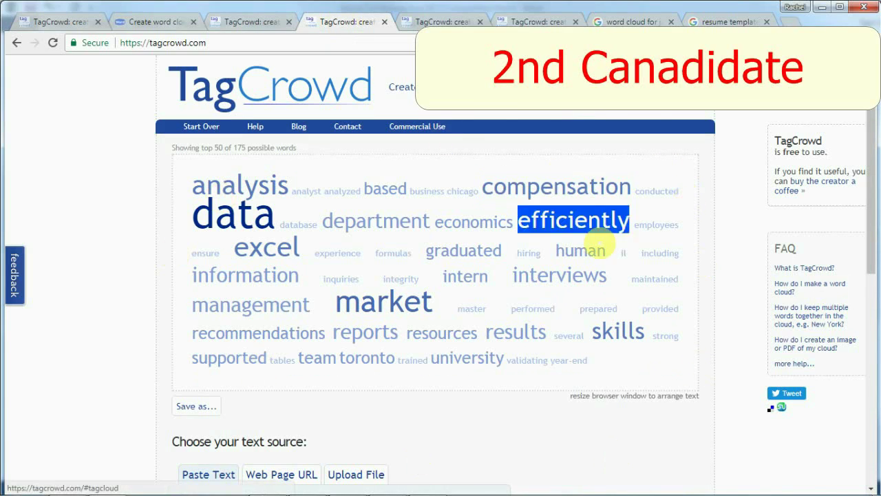
{"action": "double_click", "coordinate": [472, 222]}
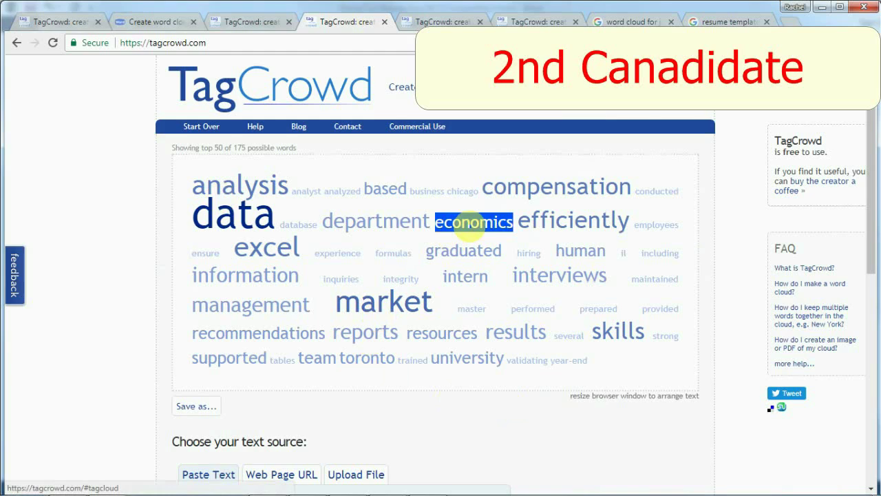
{"action": "left_click", "coordinate": [472, 227]}
{"action": "double_click", "coordinate": [555, 191]}
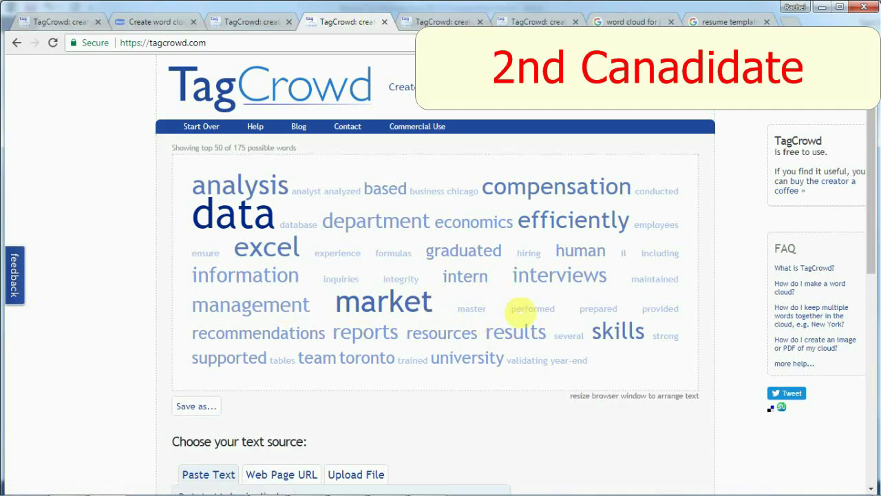
Highlight 'interviews', 'human' and 'analyzed', then repeatedly 'department' and 'economics'.
{"action": "double_click", "coordinate": [575, 270]}
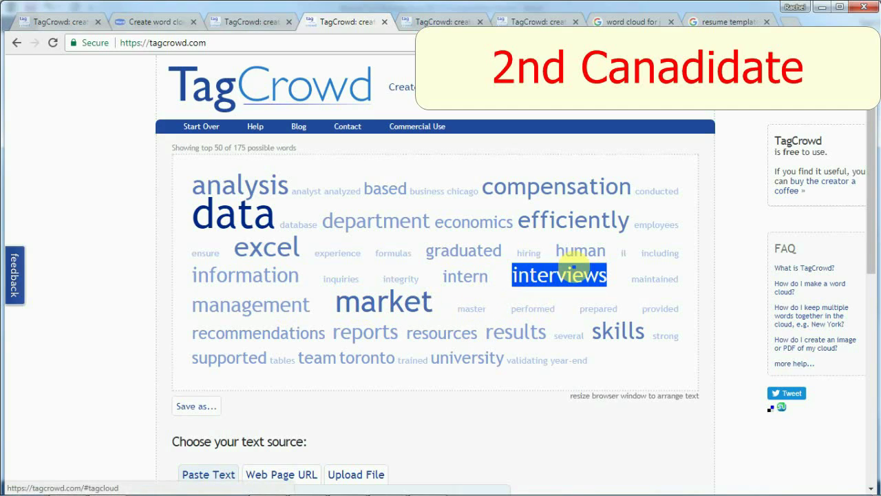
{"action": "double_click", "coordinate": [578, 251]}
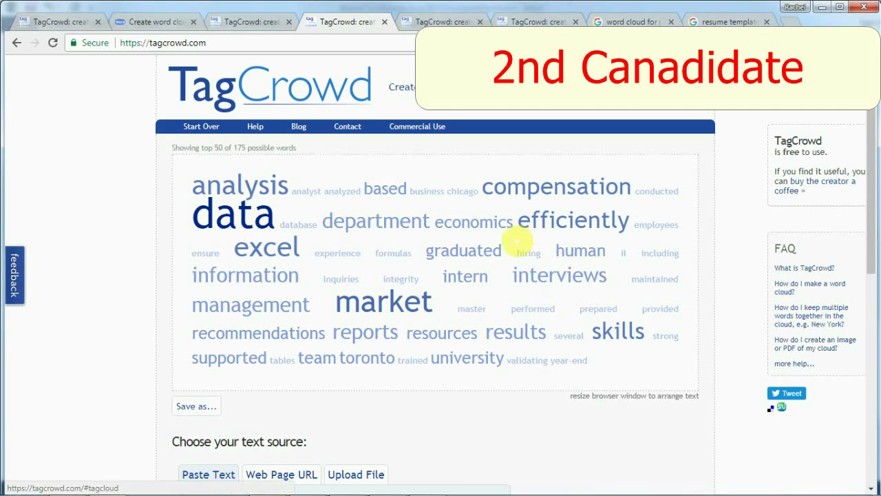
{"action": "double_click", "coordinate": [349, 190]}
{"action": "double_click", "coordinate": [365, 219]}
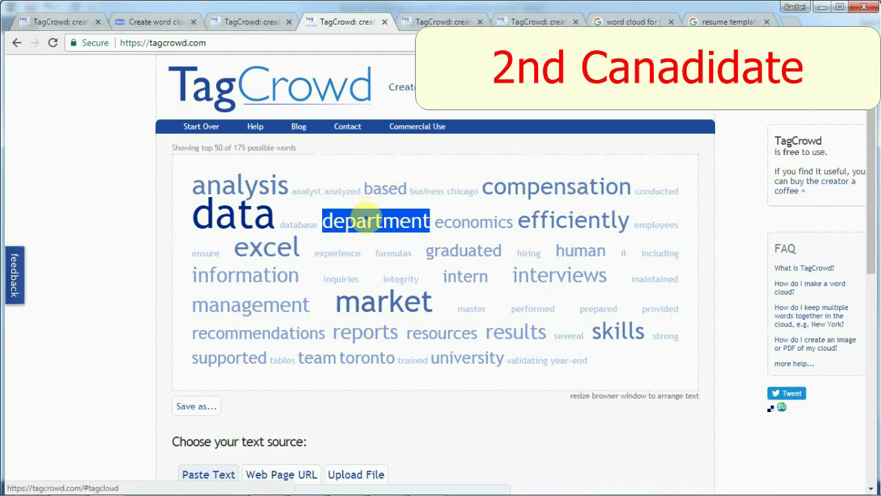
{"action": "double_click", "coordinate": [378, 222]}
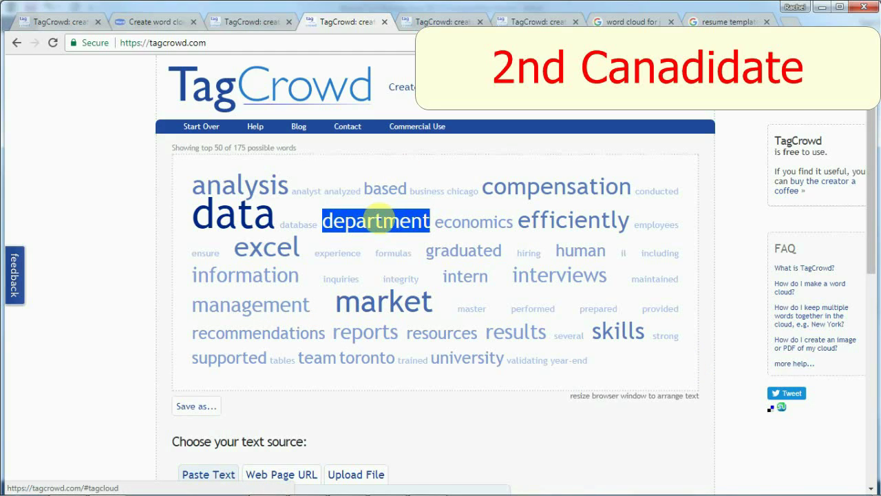
{"action": "double_click", "coordinate": [380, 223]}
{"action": "double_click", "coordinate": [472, 221]}
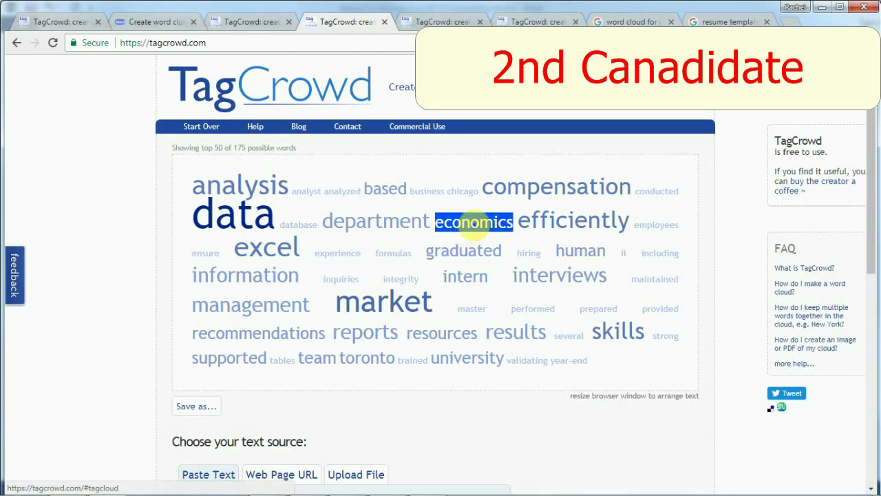
{"action": "double_click", "coordinate": [396, 224]}
{"action": "double_click", "coordinate": [448, 222]}
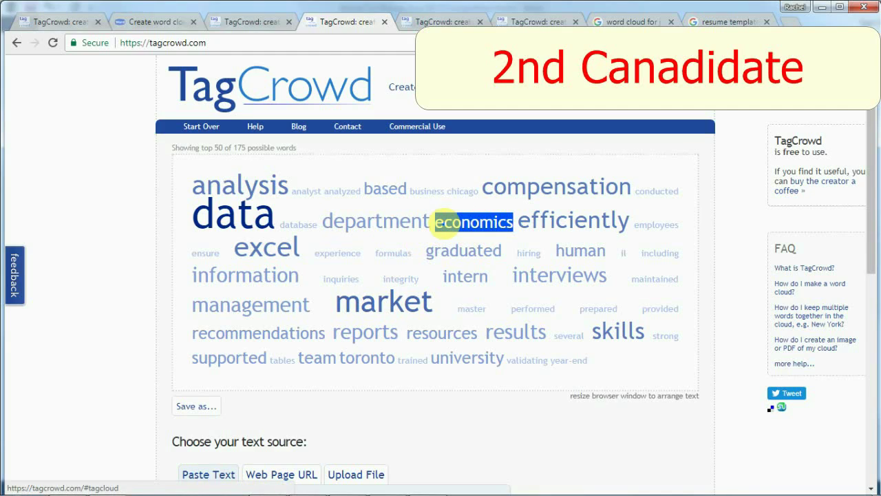
{"action": "double_click", "coordinate": [417, 222]}
Re-highlight 'department' and 'economics', then point out 'market'.
{"action": "left_click", "coordinate": [458, 204]}
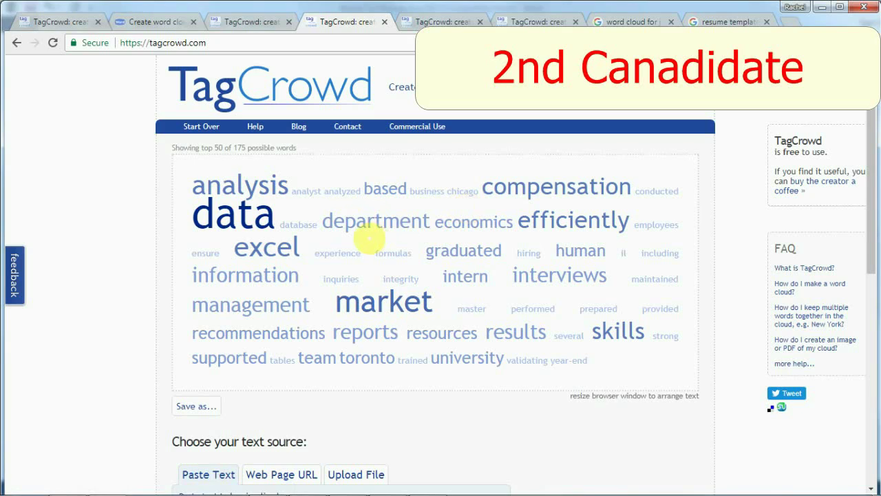
{"action": "double_click", "coordinate": [383, 226]}
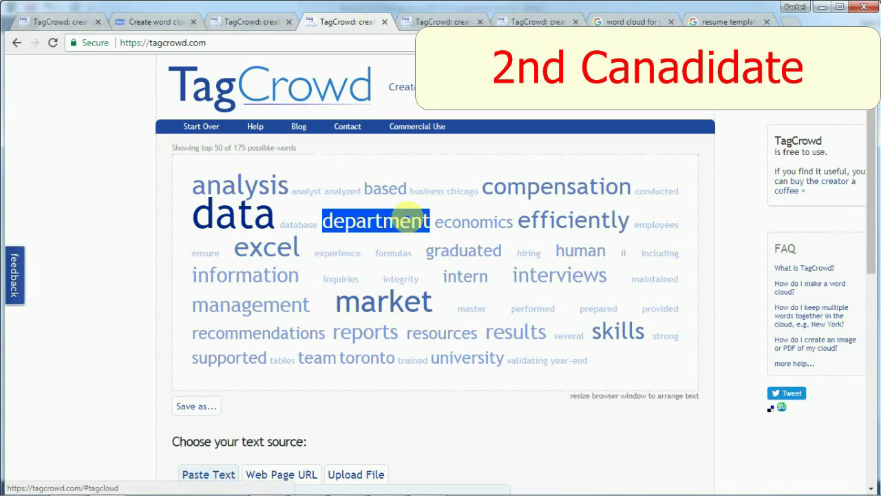
{"action": "left_click", "coordinate": [374, 220]}
{"action": "double_click", "coordinate": [405, 220]}
{"action": "double_click", "coordinate": [442, 220]}
{"action": "double_click", "coordinate": [403, 220]}
{"action": "double_click", "coordinate": [430, 300]}
{"action": "left_click", "coordinate": [430, 299]}
Highlight 'data', 'excel', 'graduated', 'interviews' and 'human', rechecking 'graduated' twice.
{"action": "double_click", "coordinate": [232, 213]}
{"action": "double_click", "coordinate": [241, 243]}
{"action": "double_click", "coordinate": [489, 250]}
{"action": "double_click", "coordinate": [534, 275]}
{"action": "left_click", "coordinate": [535, 278]}
{"action": "double_click", "coordinate": [581, 251]}
{"action": "left_click", "coordinate": [284, 258]}
{"action": "double_click", "coordinate": [559, 276]}
{"action": "left_click", "coordinate": [506, 249]}
{"action": "double_click", "coordinate": [502, 251]}
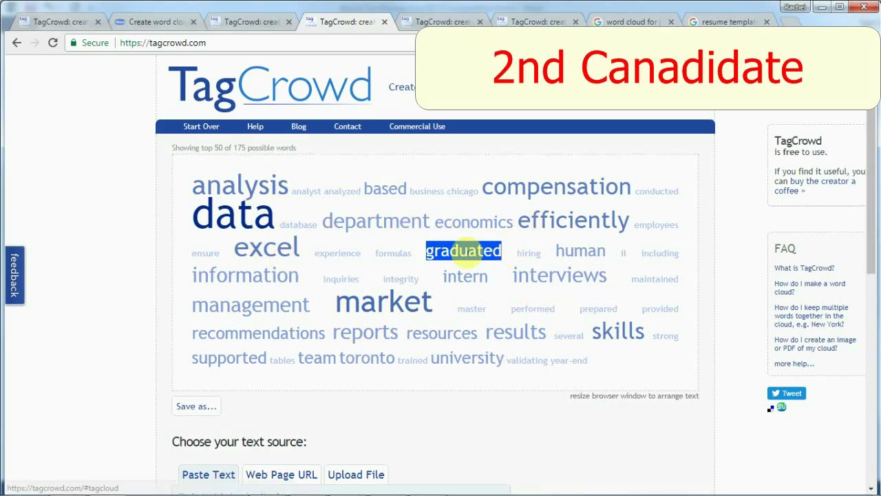
{"action": "left_click", "coordinate": [510, 251]}
{"action": "double_click", "coordinate": [503, 251]}
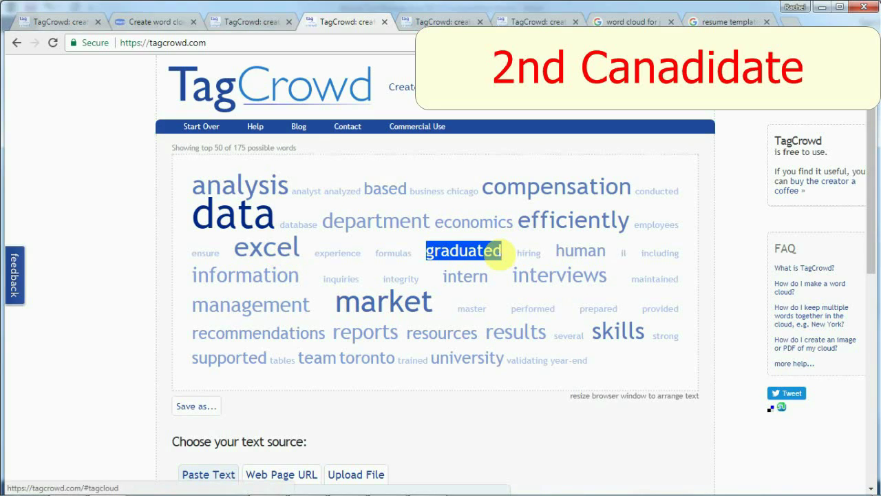
{"action": "left_click", "coordinate": [499, 251]}
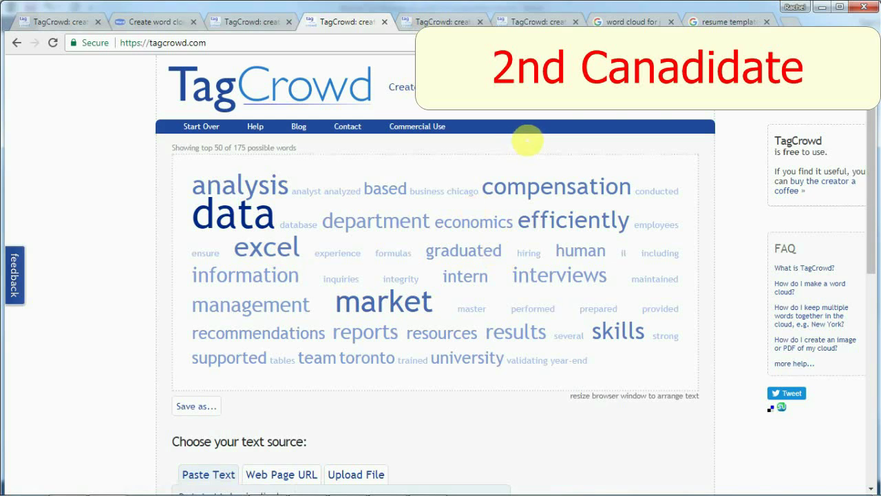
Switch to the third candidate's cloud and highlight 'human' and 'hay'.
{"action": "left_click", "coordinate": [442, 21]}
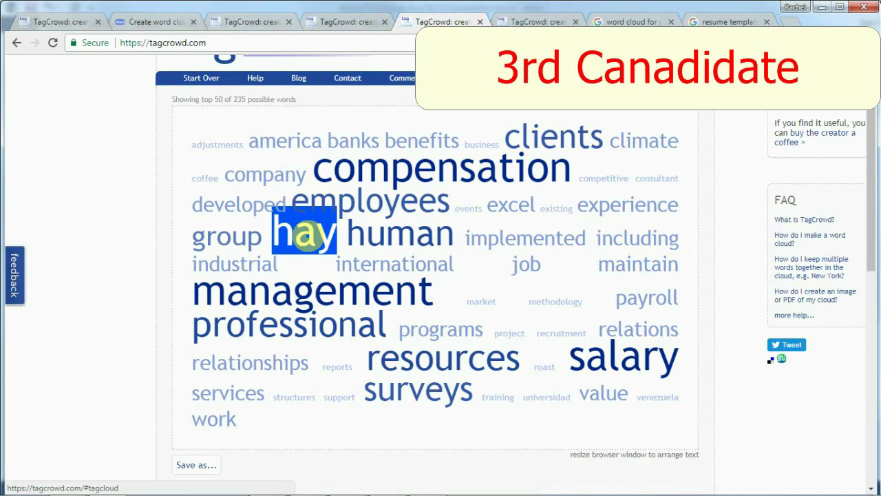
{"action": "double_click", "coordinate": [338, 232]}
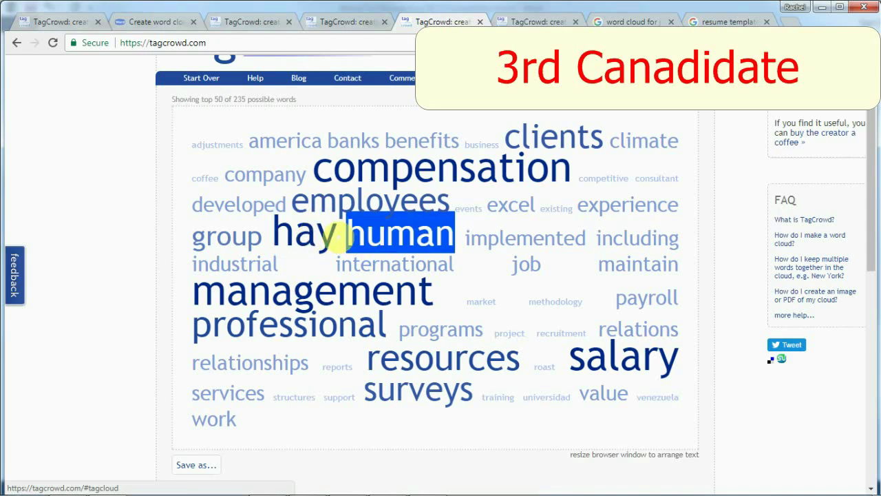
{"action": "double_click", "coordinate": [300, 238]}
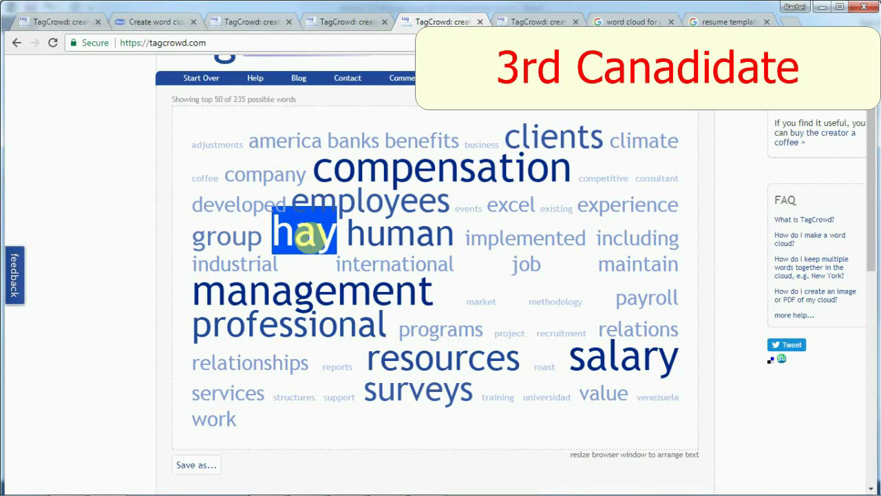
{"action": "left_click", "coordinate": [307, 236]}
{"action": "double_click", "coordinate": [303, 238]}
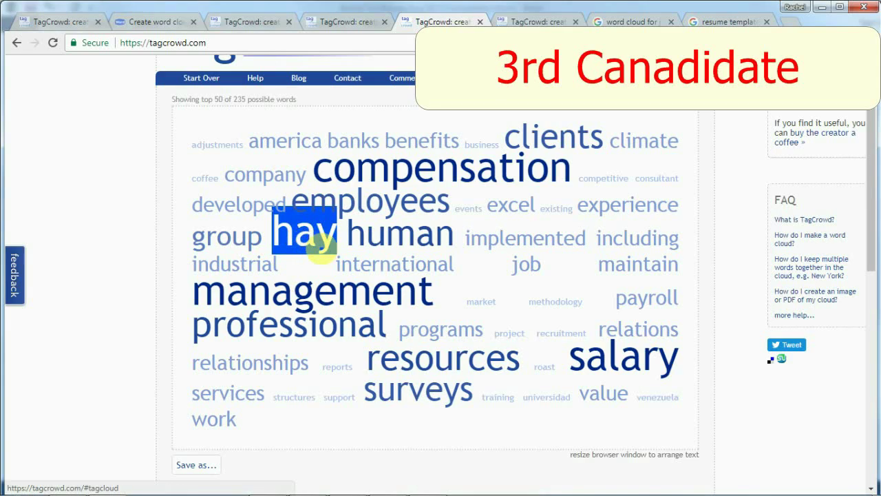
Highlight 'international', 'surveys' and 'benefits' in the third candidate's cloud.
{"action": "double_click", "coordinate": [342, 264]}
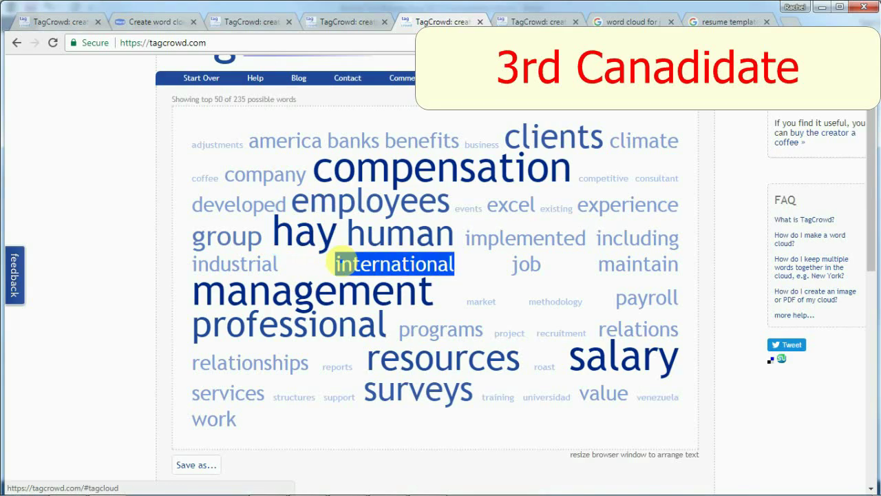
{"action": "left_click", "coordinate": [241, 211]}
{"action": "double_click", "coordinate": [462, 379]}
{"action": "left_click", "coordinate": [461, 378]}
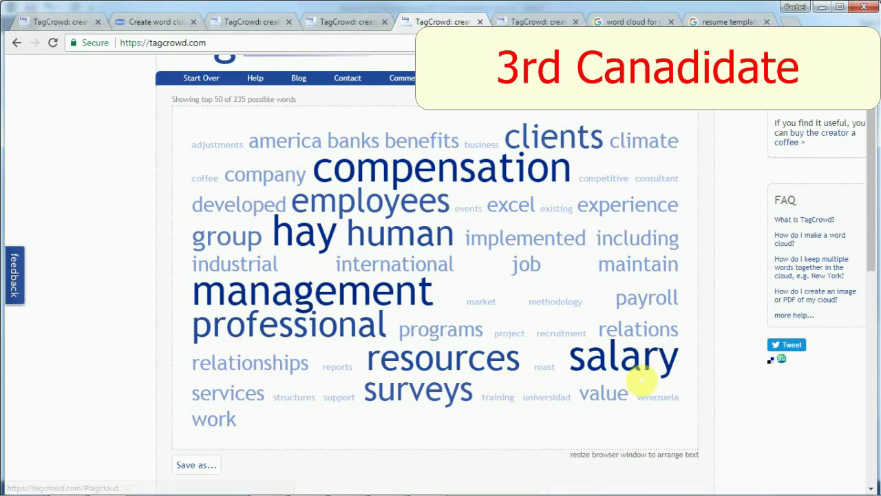
{"action": "double_click", "coordinate": [400, 140]}
{"action": "left_click", "coordinate": [385, 138]}
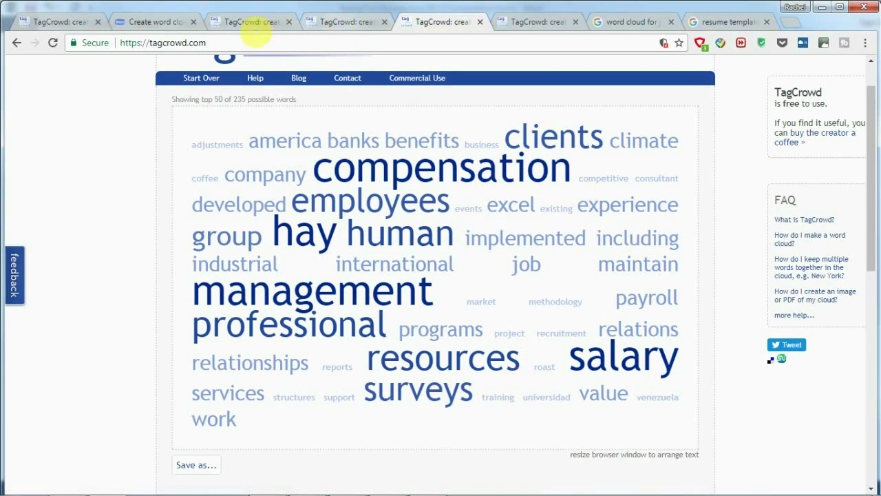
Compare the analysis-and-data and bank-and-international clouds, returning to the third candidate's cloud.
{"action": "left_click", "coordinate": [279, 22]}
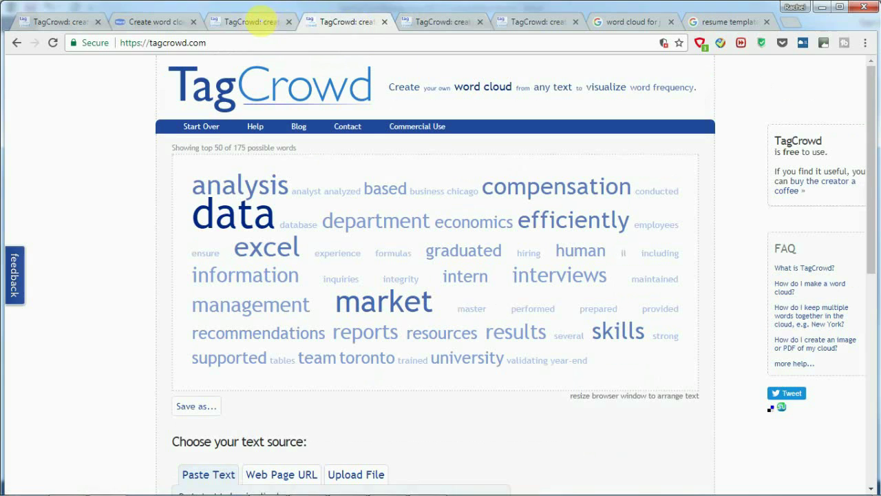
{"action": "left_click", "coordinate": [336, 22]}
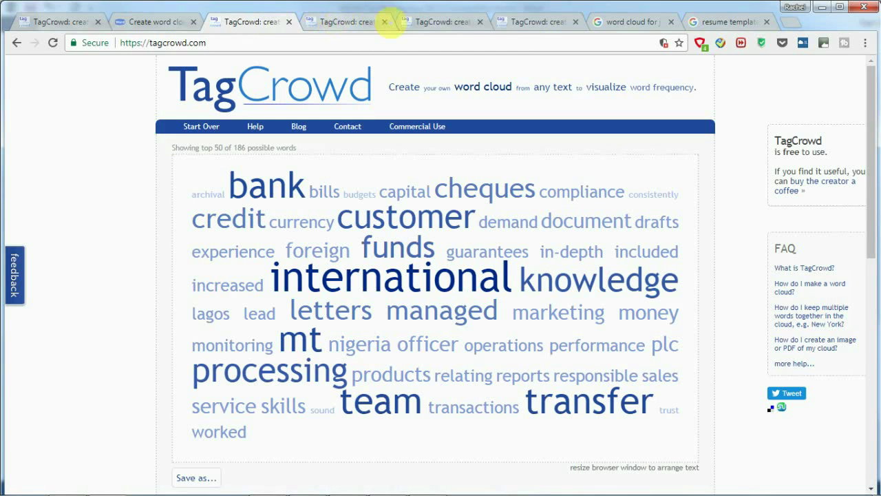
{"action": "left_click", "coordinate": [421, 21]}
{"action": "left_click", "coordinate": [425, 21]}
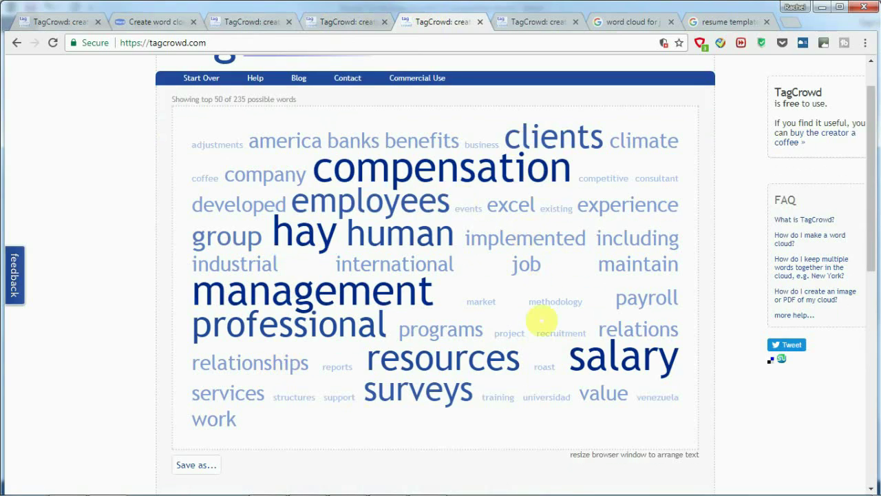
Highlight 'resources' and 'professional', then return to the first TagCrowd tab.
{"action": "double_click", "coordinate": [493, 347]}
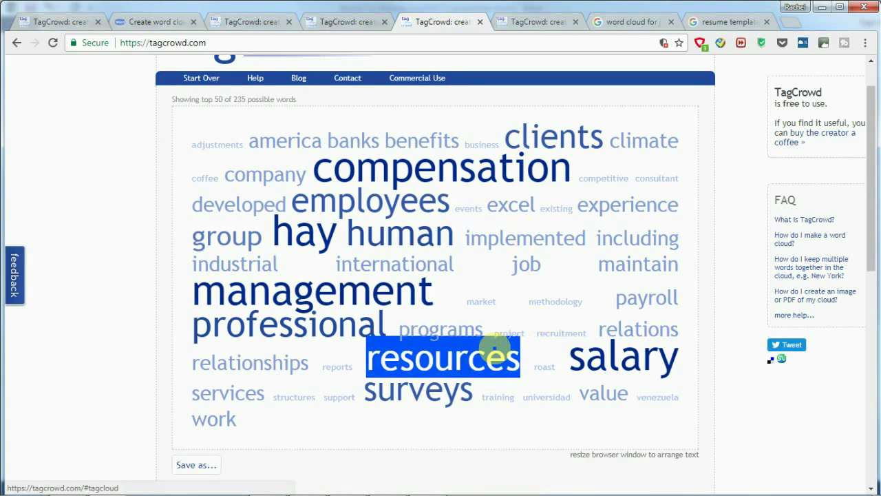
{"action": "left_click", "coordinate": [570, 316]}
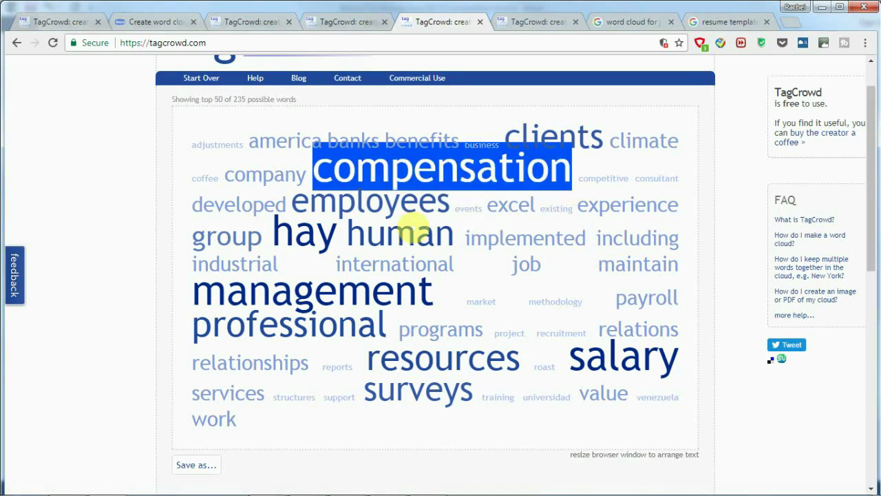
{"action": "double_click", "coordinate": [344, 338]}
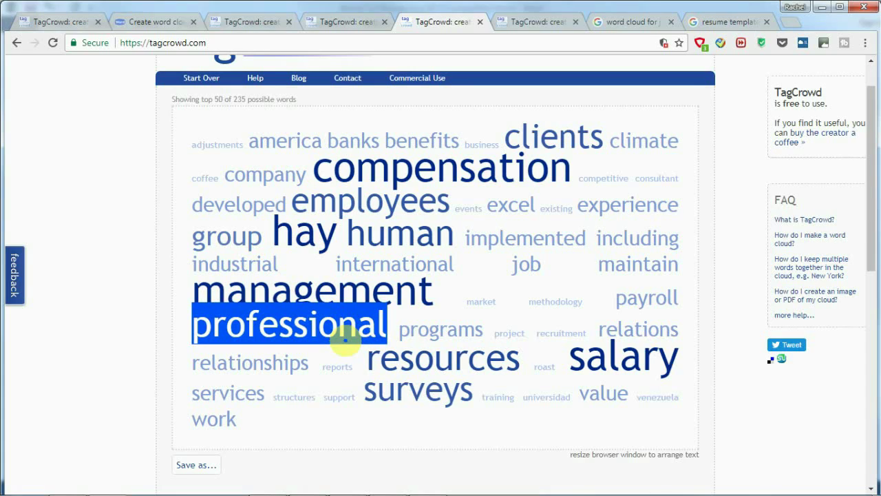
{"action": "left_click", "coordinate": [345, 337]}
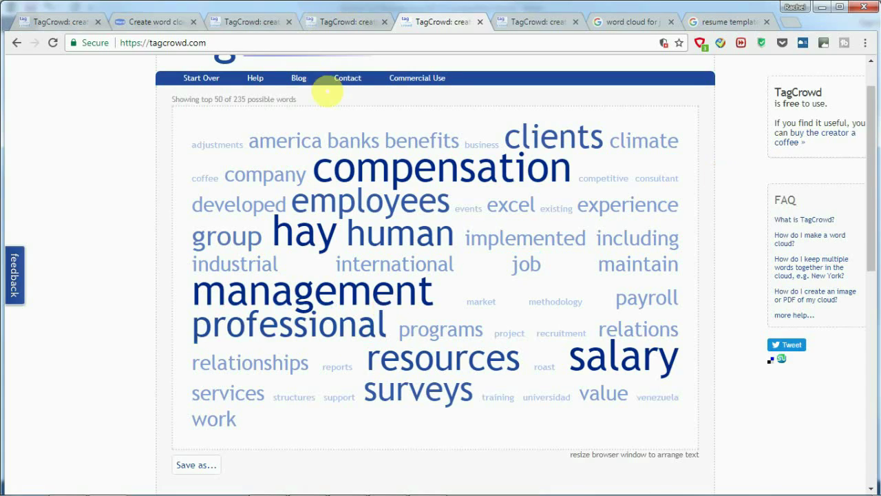
{"action": "left_click", "coordinate": [60, 21]}
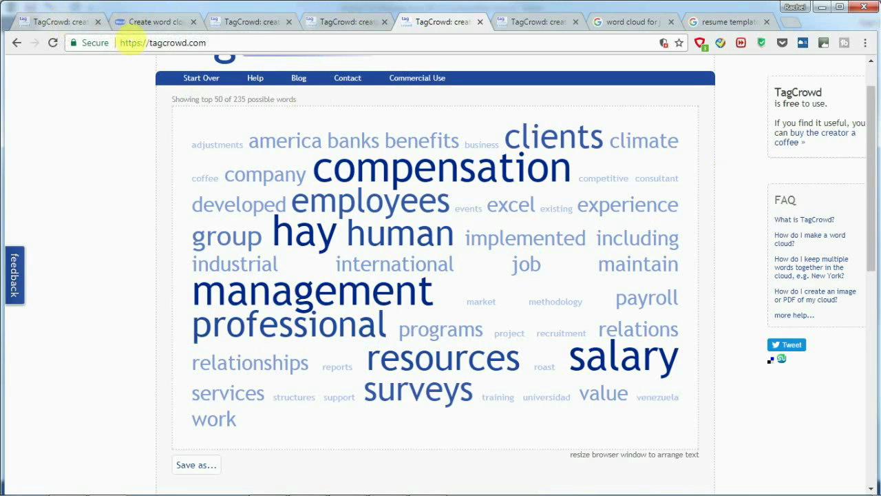
Leave WordItOut and return to the TagCrowd tab holding the HR Analyst job description.
{"action": "left_click", "coordinate": [165, 22]}
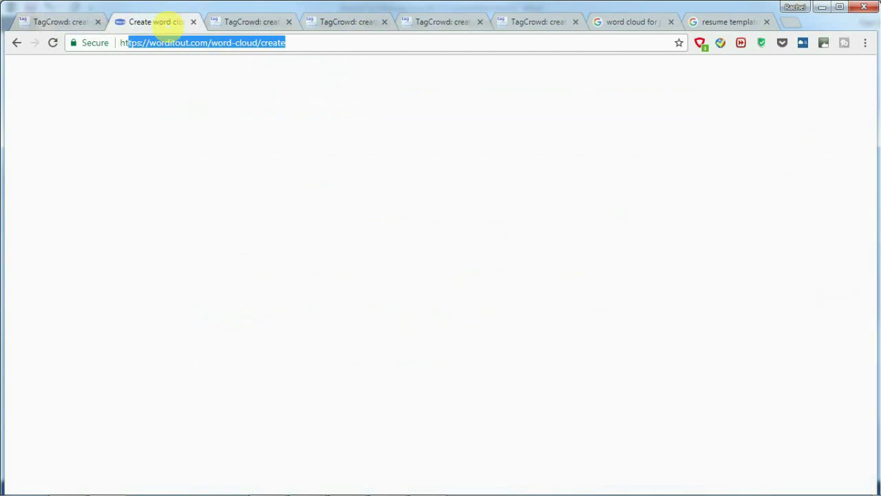
{"action": "left_click", "coordinate": [441, 22]}
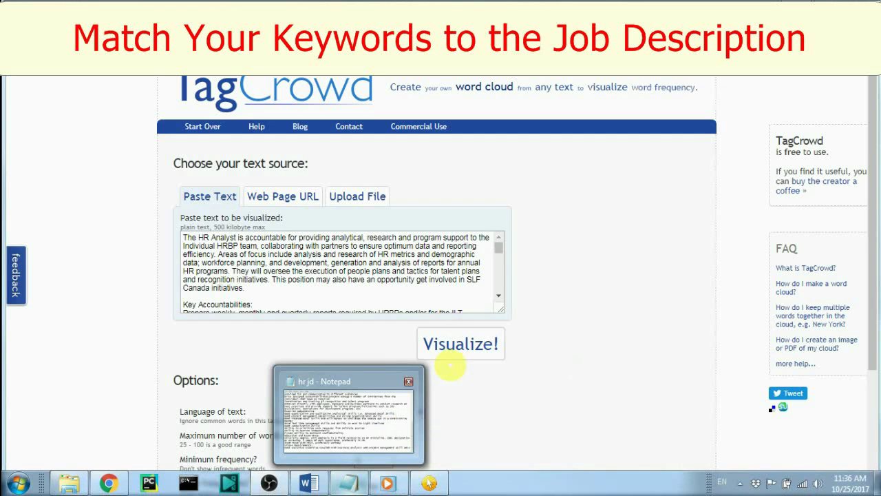
Select all the text in the 'hr jd' Notepad file, then switch back to TagCrowd.
{"action": "left_click", "coordinate": [324, 407]}
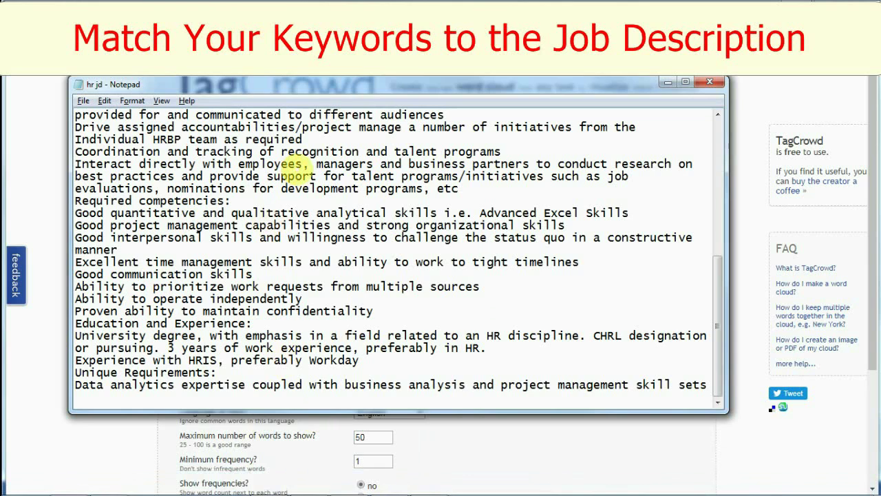
{"action": "scroll", "coordinate": [289, 209], "scroll_direction": "up", "scroll_amount": 8}
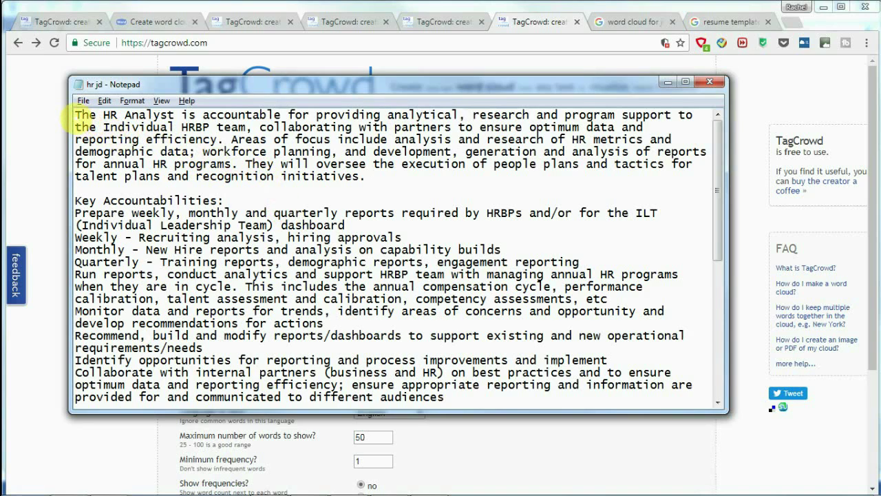
{"action": "key", "text": "ctrl+a"}
{"action": "scroll", "coordinate": [269, 197], "scroll_direction": "up", "scroll_amount": 8}
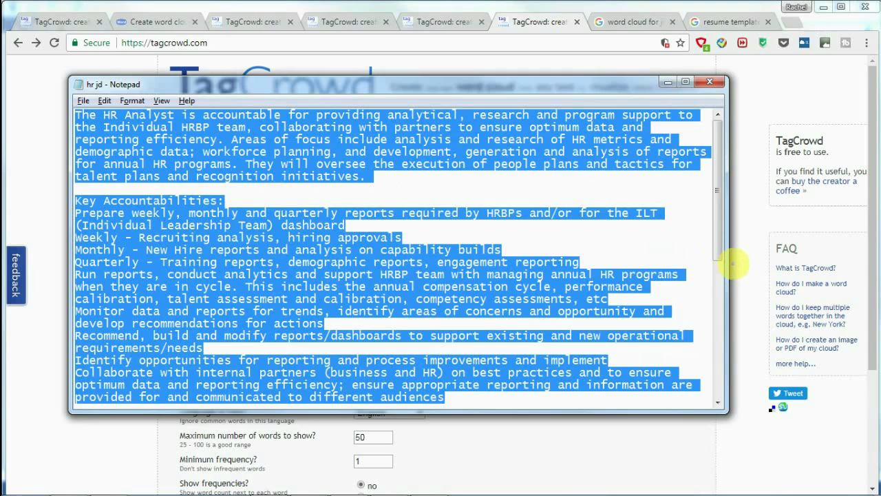
{"action": "left_click", "coordinate": [746, 276]}
Visualize the pasted HR Analyst description as a cloud of the top 50 of 145 words.
{"action": "left_click", "coordinate": [247, 278]}
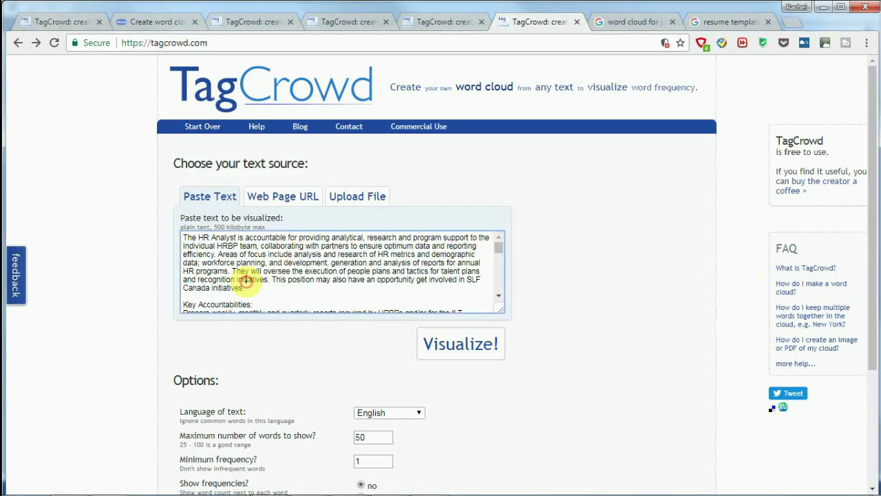
{"action": "left_click", "coordinate": [322, 280]}
{"action": "left_click", "coordinate": [460, 344]}
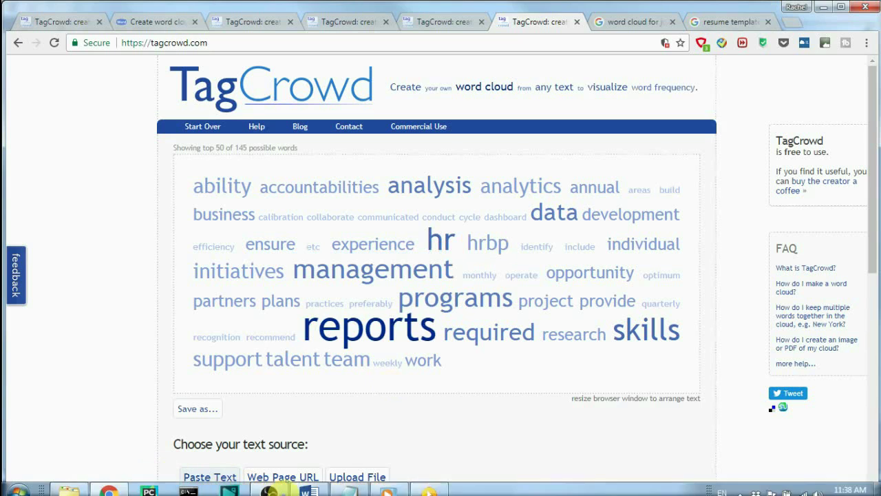
{"action": "mouse_move", "coordinate": [308, 482]}
{"action": "left_click", "coordinate": [268, 406]}
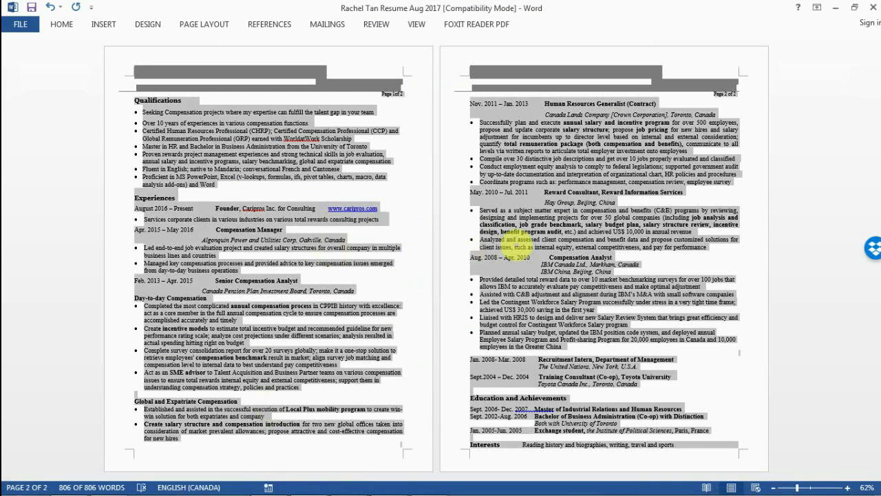
{"action": "left_click", "coordinate": [513, 241]}
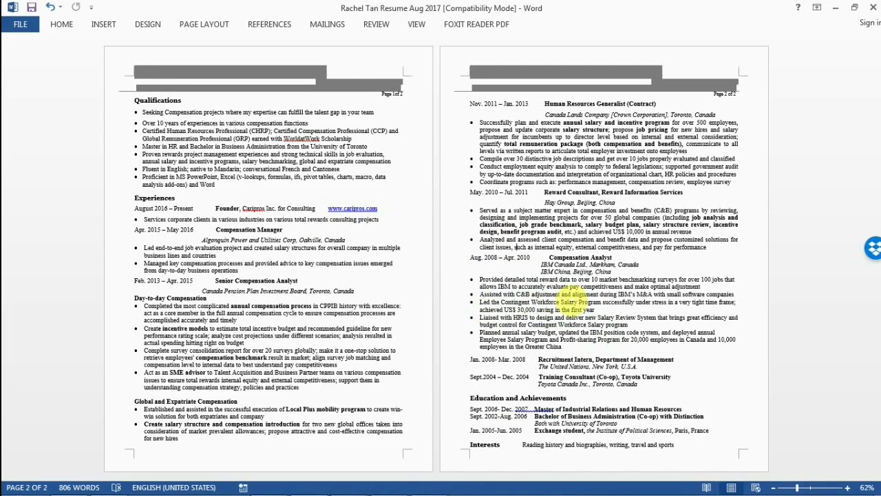
{"action": "mouse_move", "coordinate": [331, 489]}
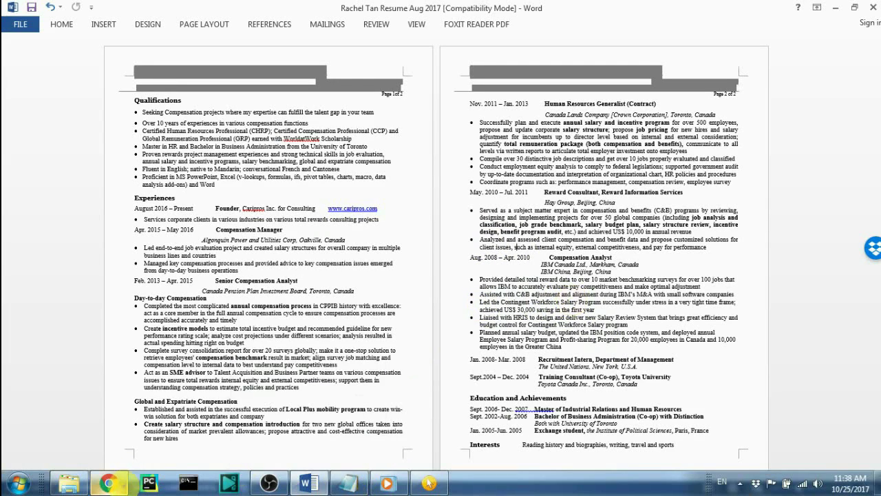
{"action": "left_click", "coordinate": [110, 413]}
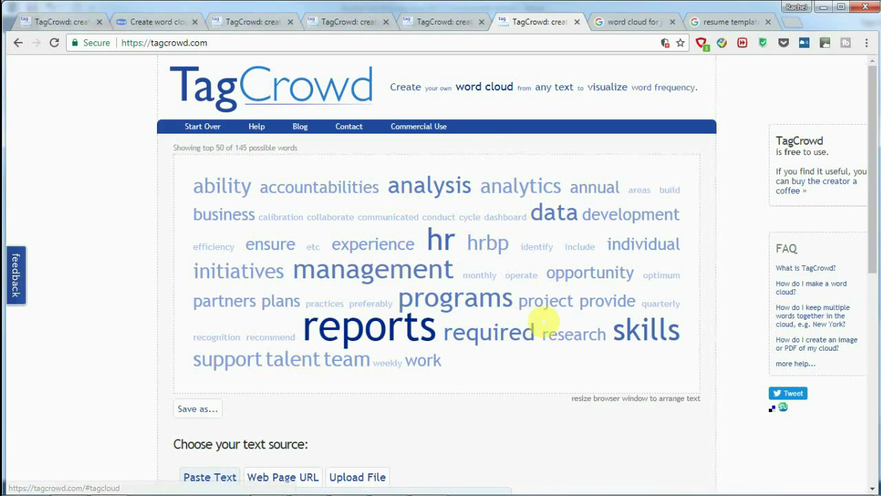
Compare the bank/customer and analysis/data candidate clouds against the job description cloud.
{"action": "left_click", "coordinate": [252, 22]}
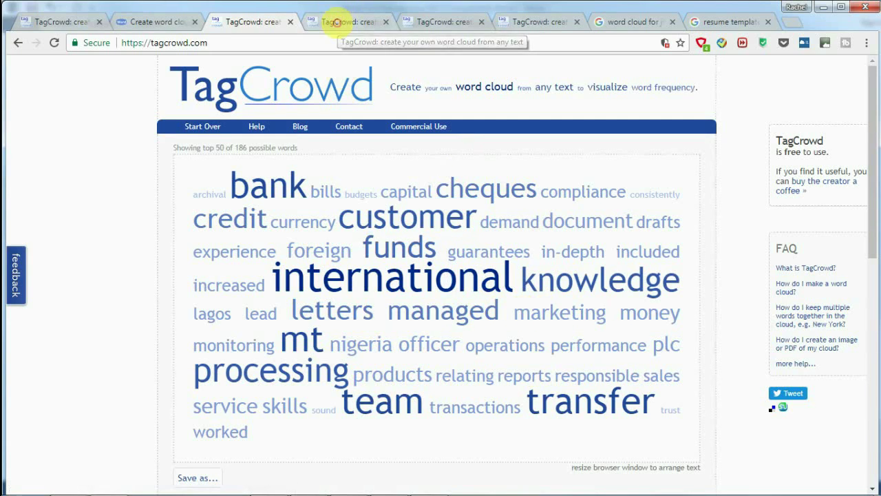
{"action": "left_click", "coordinate": [333, 21]}
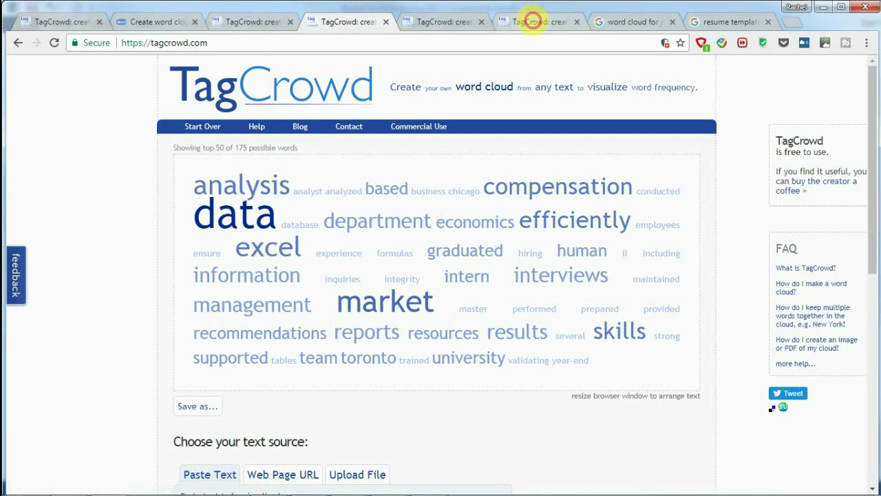
{"action": "left_click", "coordinate": [530, 19]}
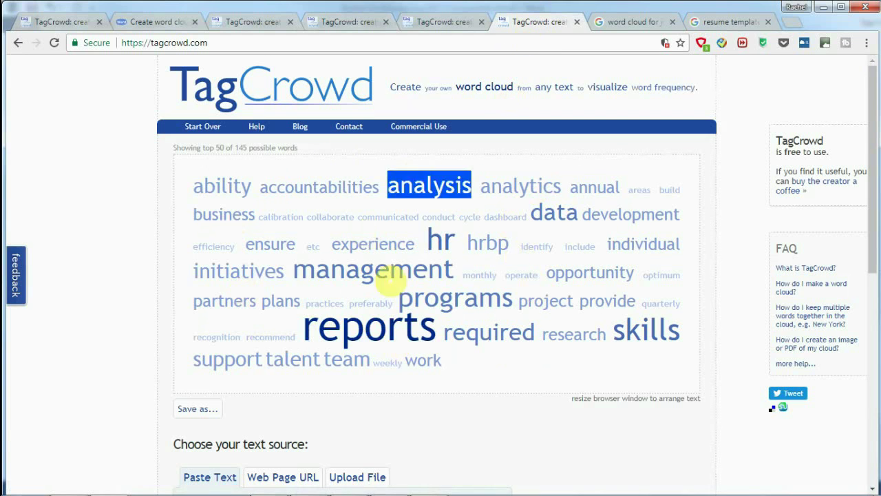
{"action": "left_click", "coordinate": [344, 19]}
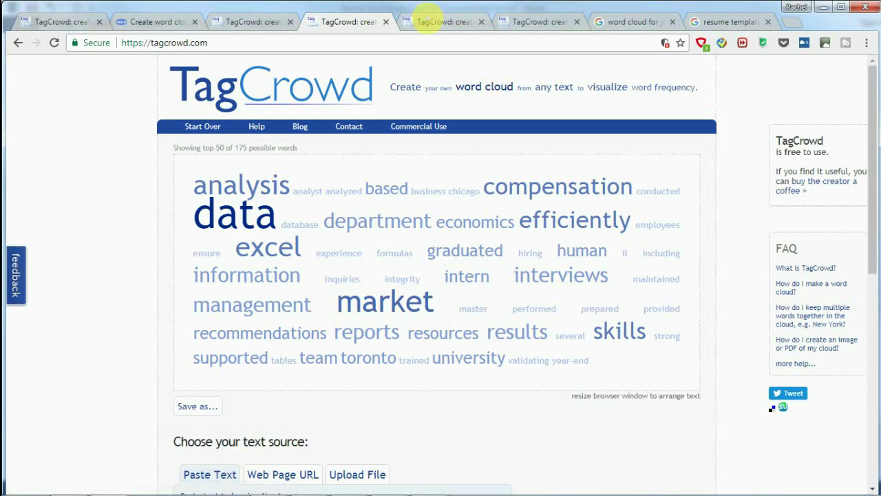
Compare the third candidate's compensation cloud with the job description, ending on the compensation cloud.
{"action": "left_click", "coordinate": [427, 22]}
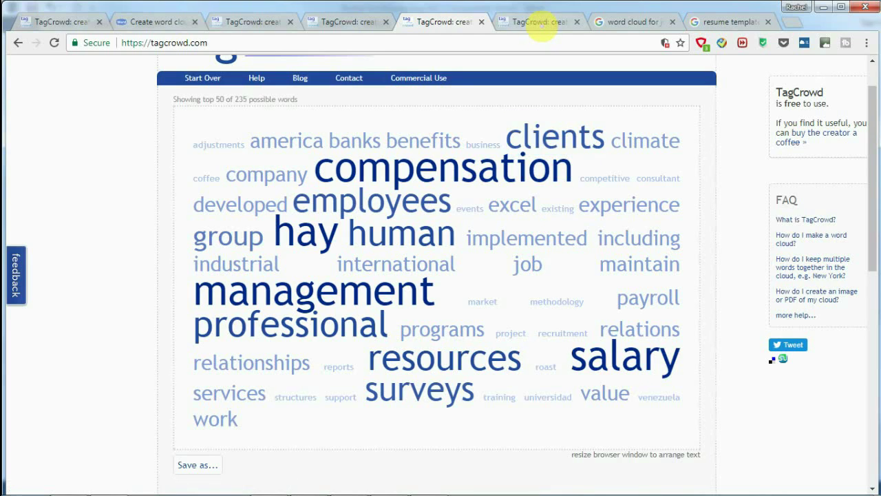
{"action": "left_click", "coordinate": [536, 22]}
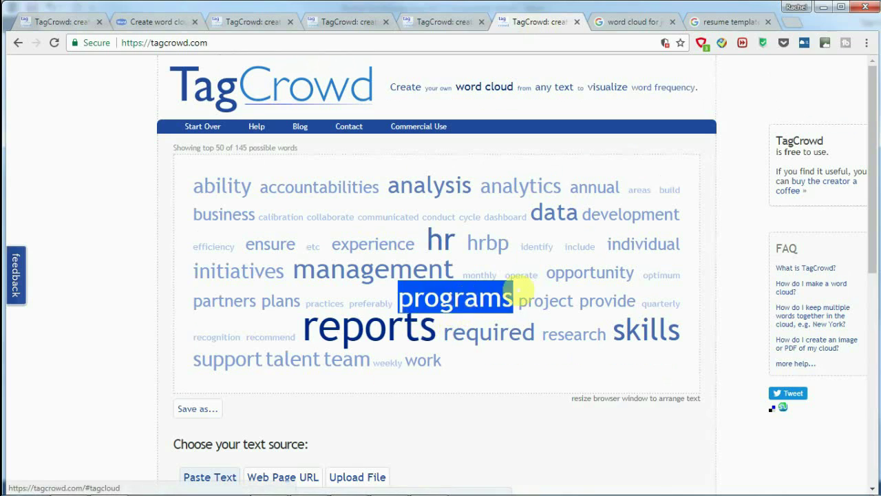
{"action": "left_click", "coordinate": [425, 21]}
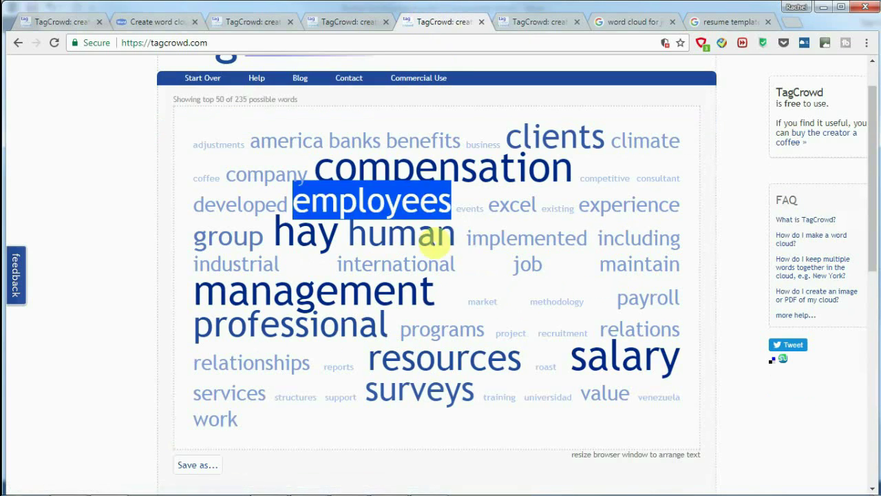